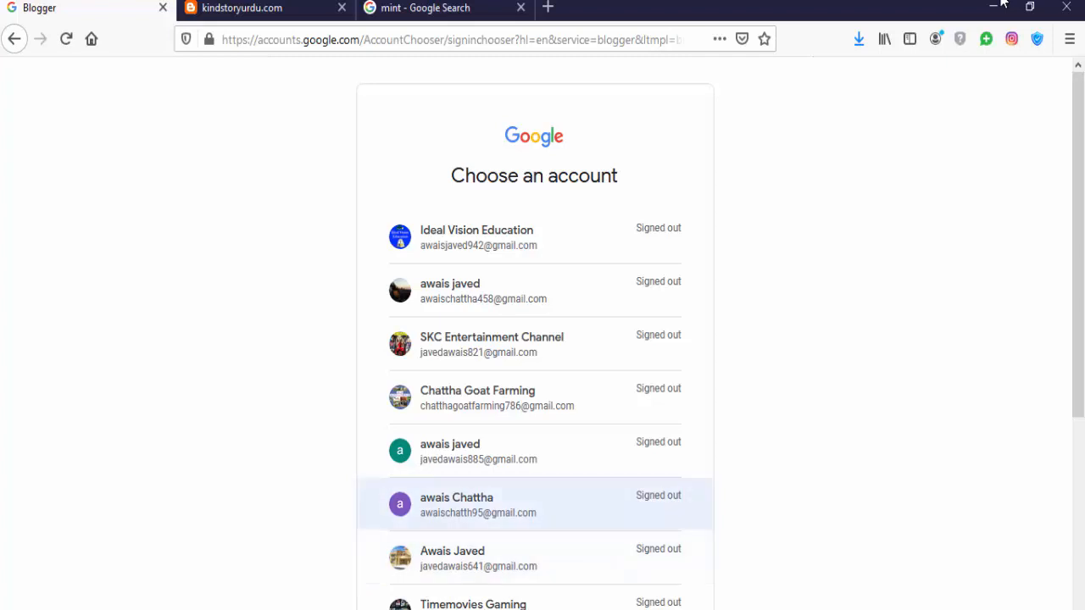
Sign in to Blogger with the seventh listed Google account by entering the account password
{"action": "left_click", "coordinate": [507, 557]}
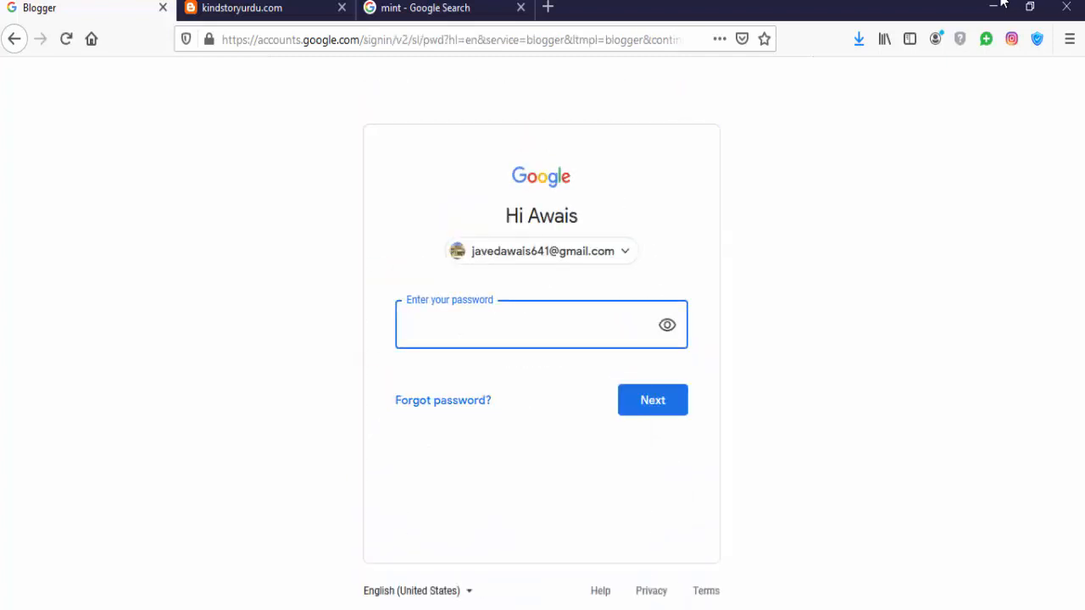
{"action": "type", "text": "***********"}
{"action": "key", "text": "Return"}
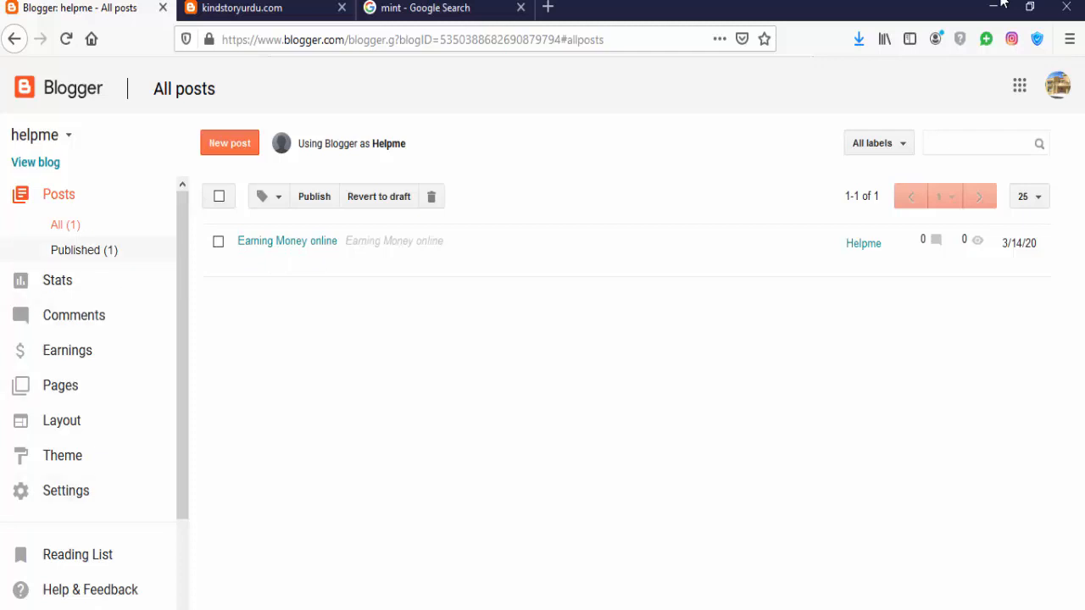
Open the helpme blog's Theme page and look over the available base themes
{"action": "mouse_move", "coordinate": [395, 242]}
{"action": "left_click", "coordinate": [63, 456]}
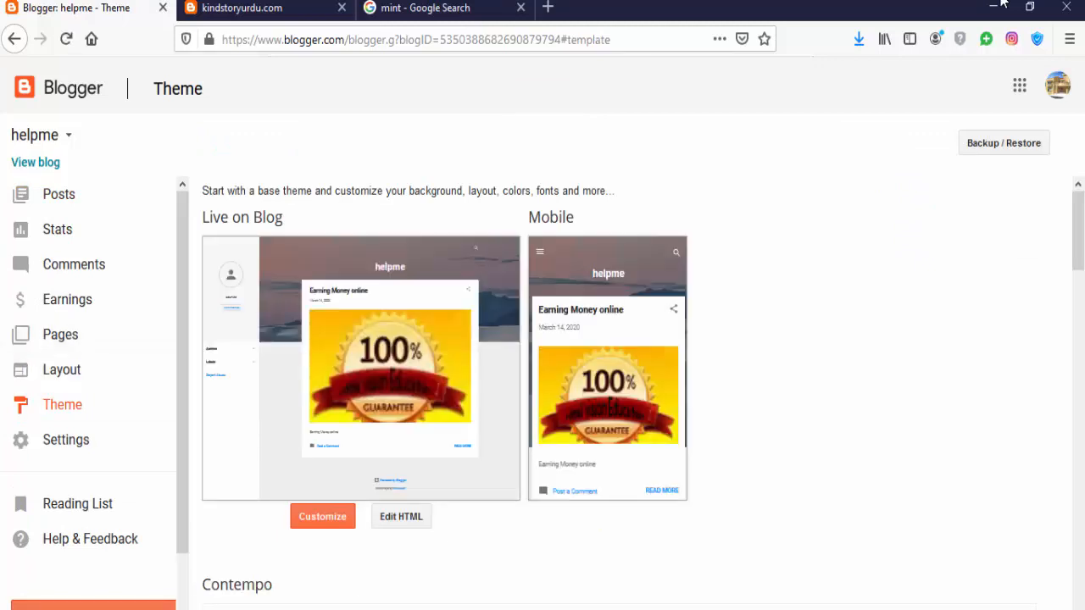
{"action": "scroll", "coordinate": [627, 381], "scroll_direction": "down", "scroll_amount": 3}
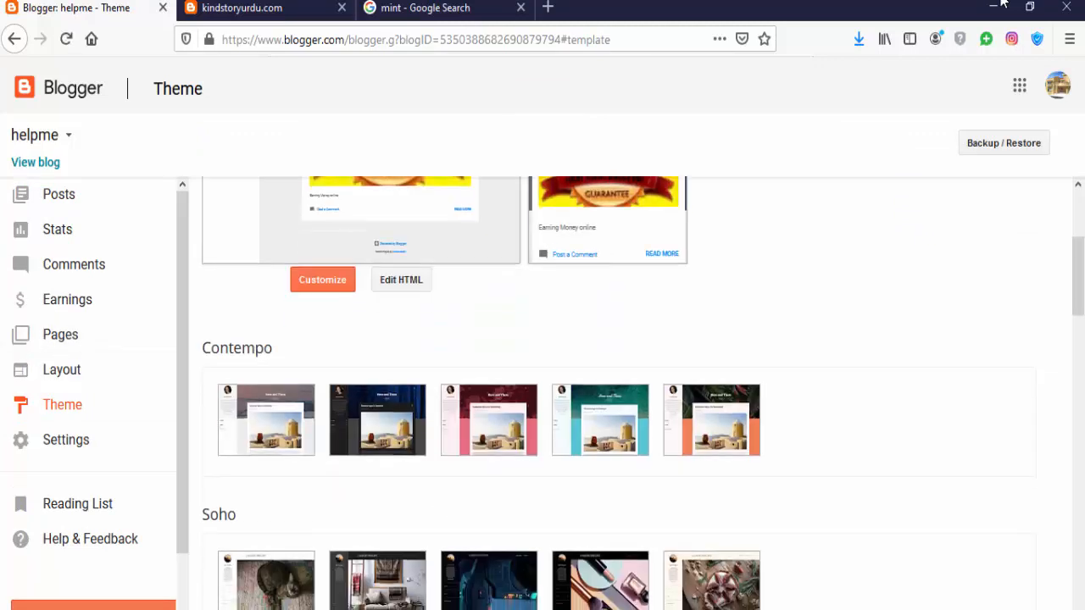
{"action": "scroll", "coordinate": [627, 381], "scroll_direction": "up", "scroll_amount": 3}
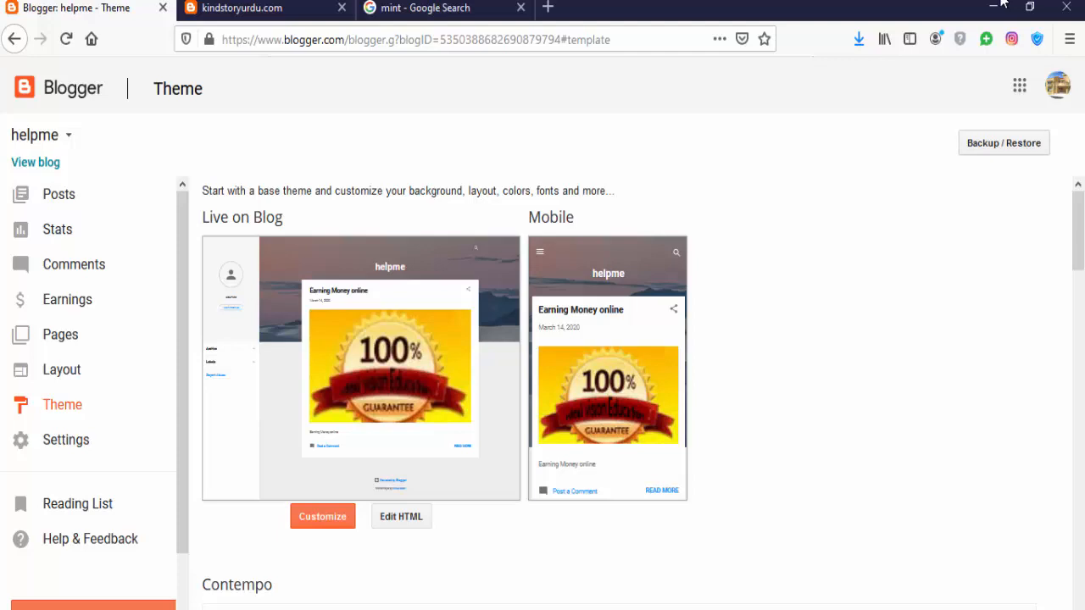
Search the web for "ideal vision Education", view its free Urdu website templates post, and close the site
{"action": "key", "text": "ctrl+t"}
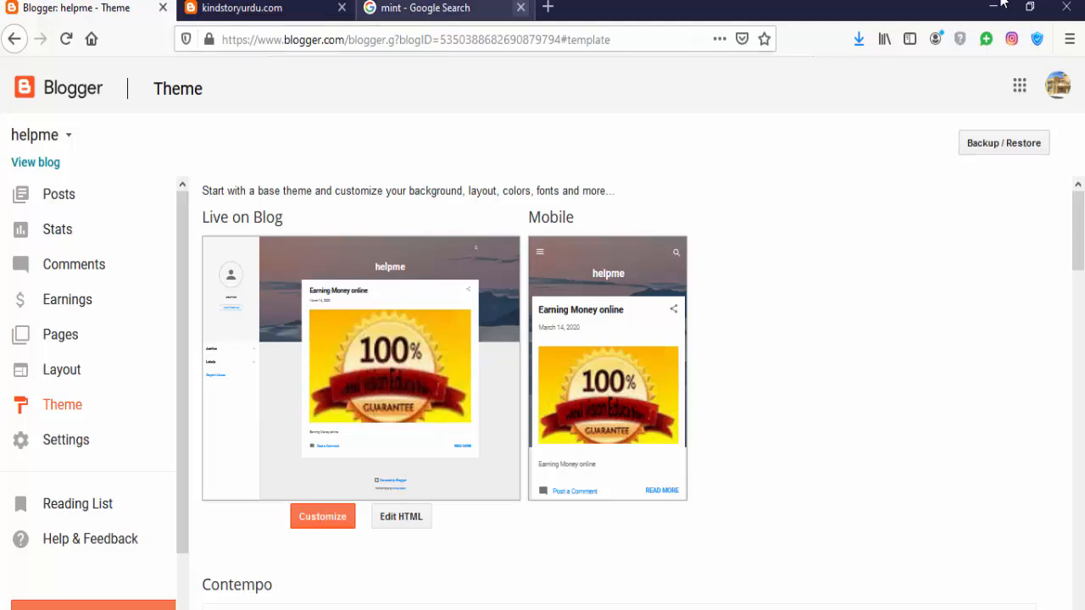
{"action": "left_click", "coordinate": [381, 224]}
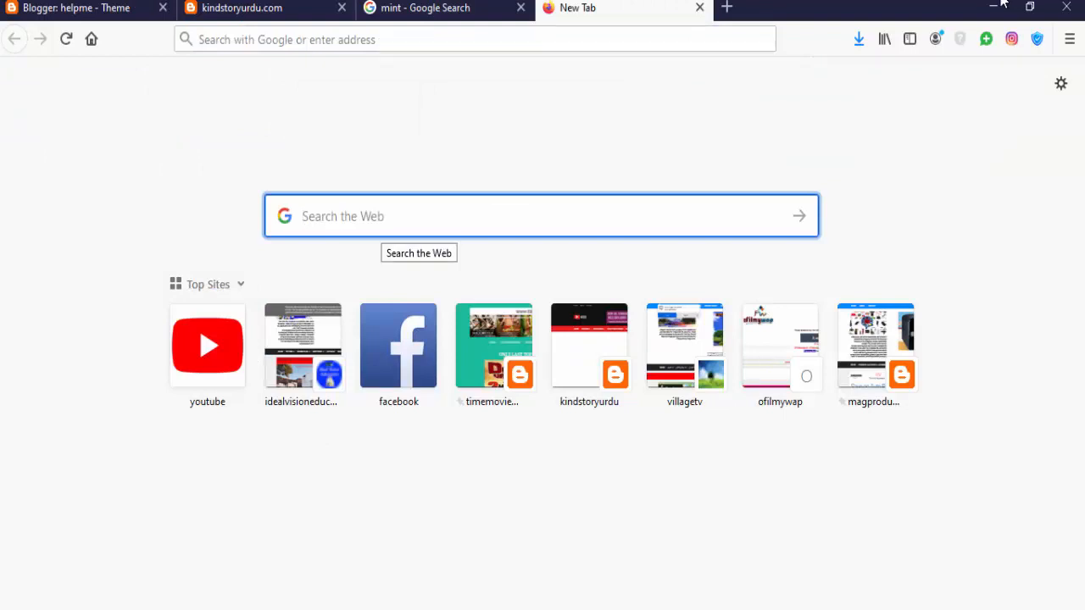
{"action": "type", "text": "ideal v"}
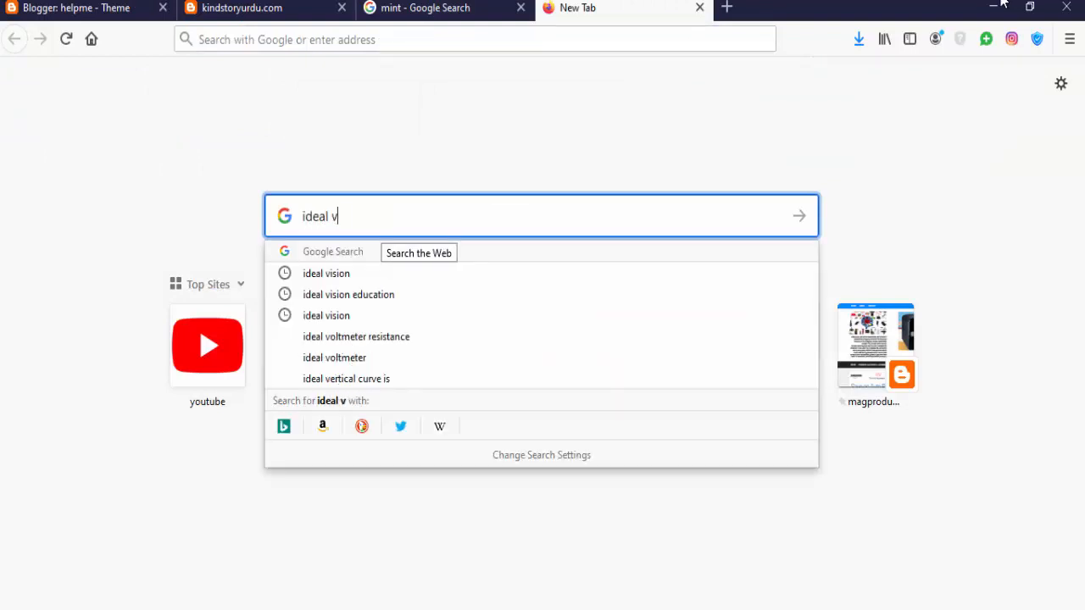
{"action": "type", "text": "ision Ed"}
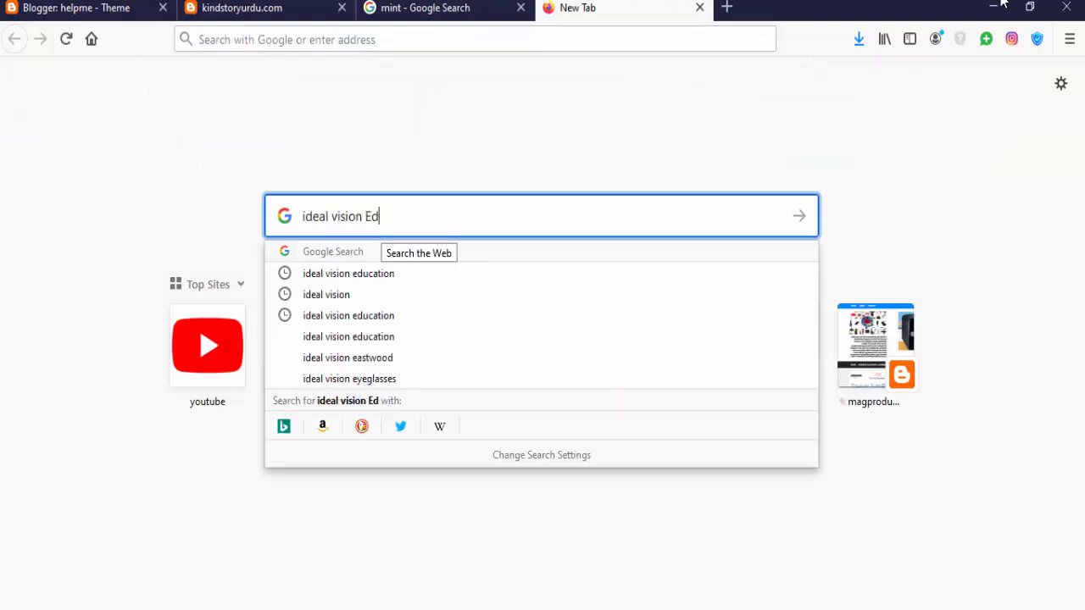
{"action": "type", "text": "ucation"}
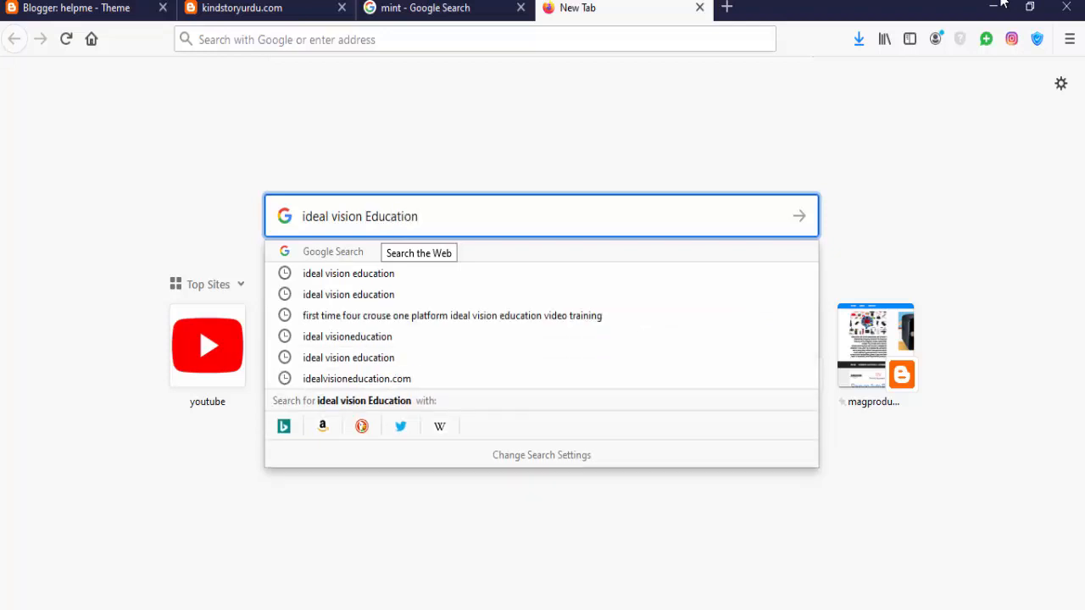
{"action": "key", "text": "Return"}
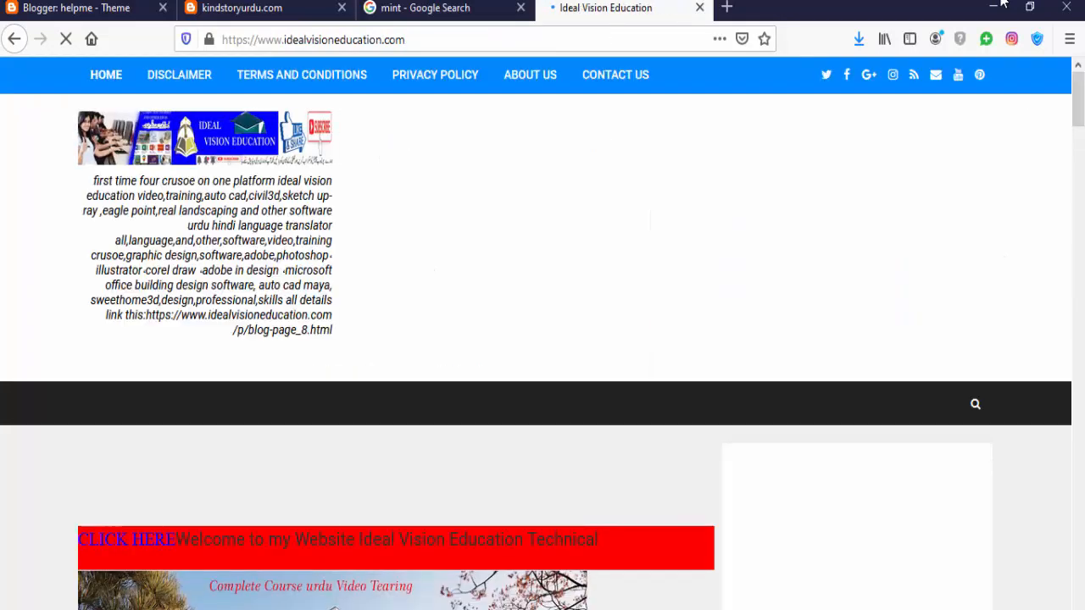
{"action": "key", "text": "Down"}
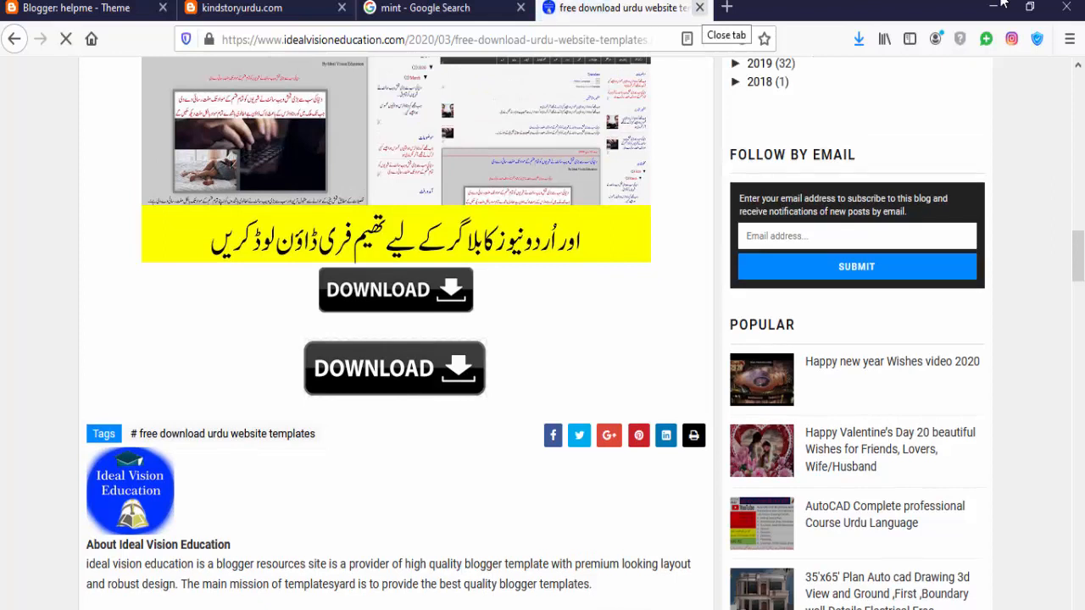
{"action": "left_click", "coordinate": [700, 8]}
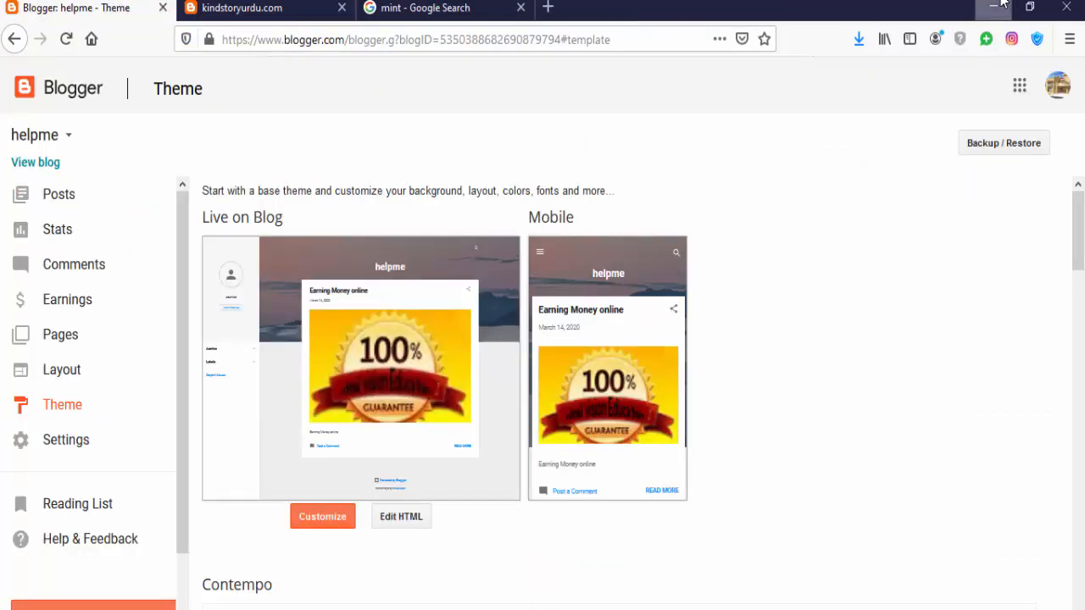
Open the theme's Backup / Restore dialog and try to upload "Video blogger Ideal Vision Education.xml" from the Desktop
{"action": "left_click", "coordinate": [1001, 5]}
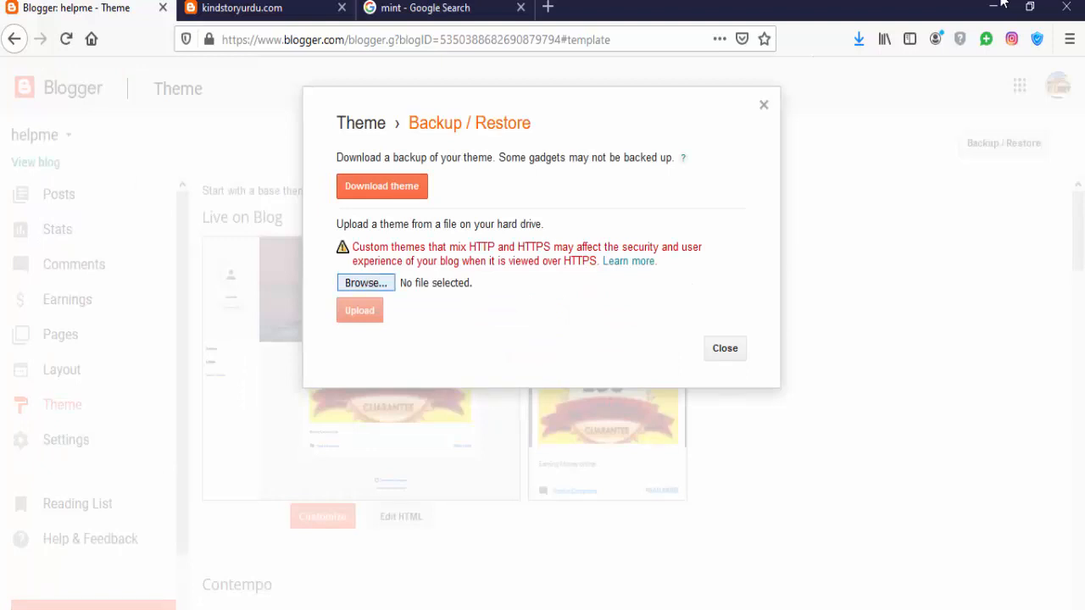
{"action": "left_click", "coordinate": [365, 284]}
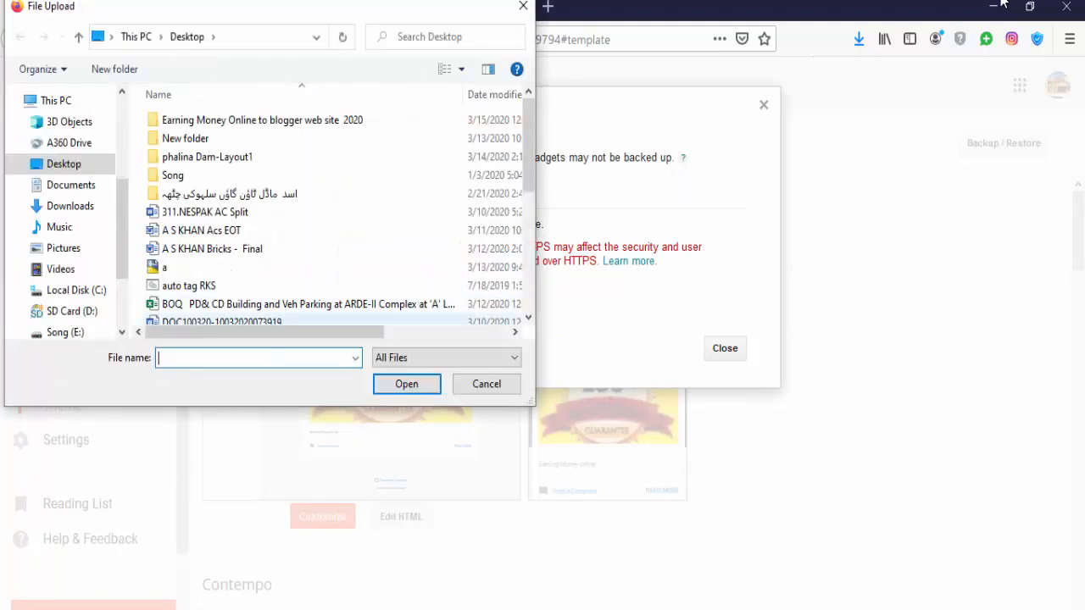
{"action": "scroll", "coordinate": [204, 263], "scroll_direction": "down", "scroll_amount": 5}
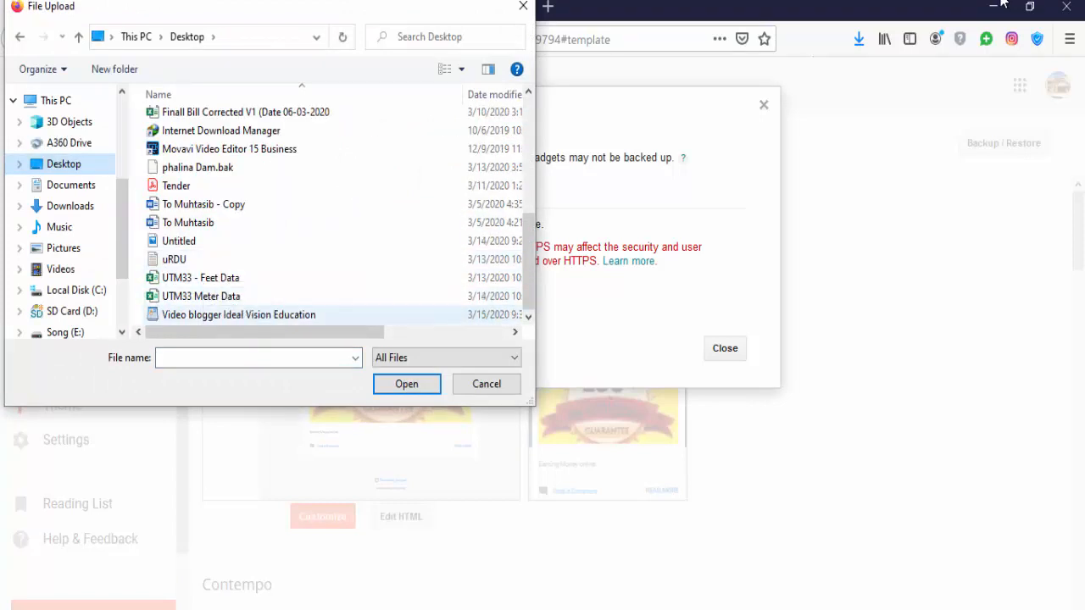
{"action": "left_click", "coordinate": [239, 314]}
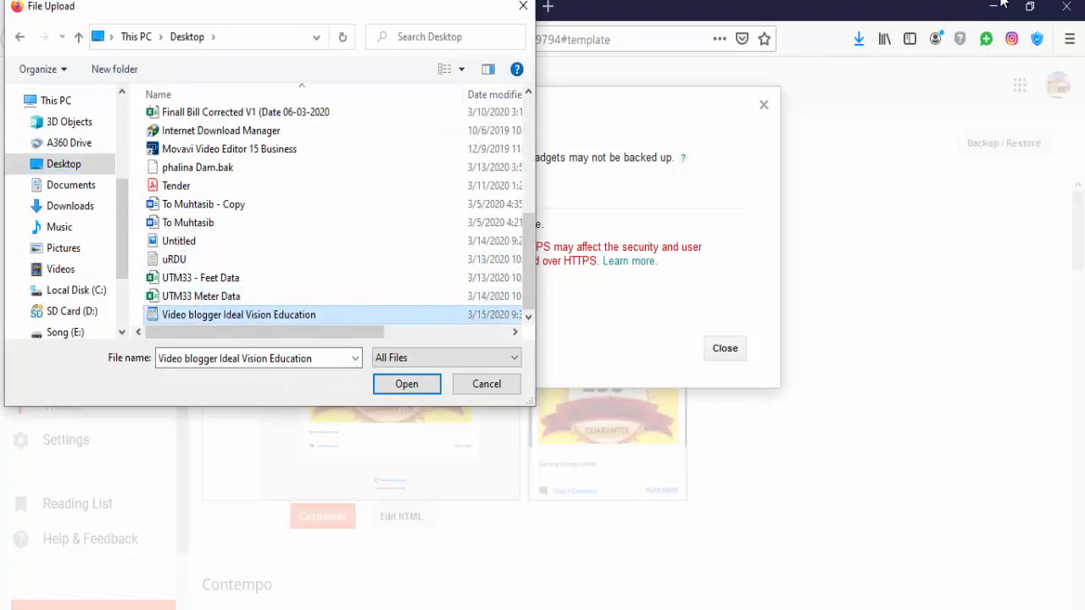
{"action": "key", "text": "Return"}
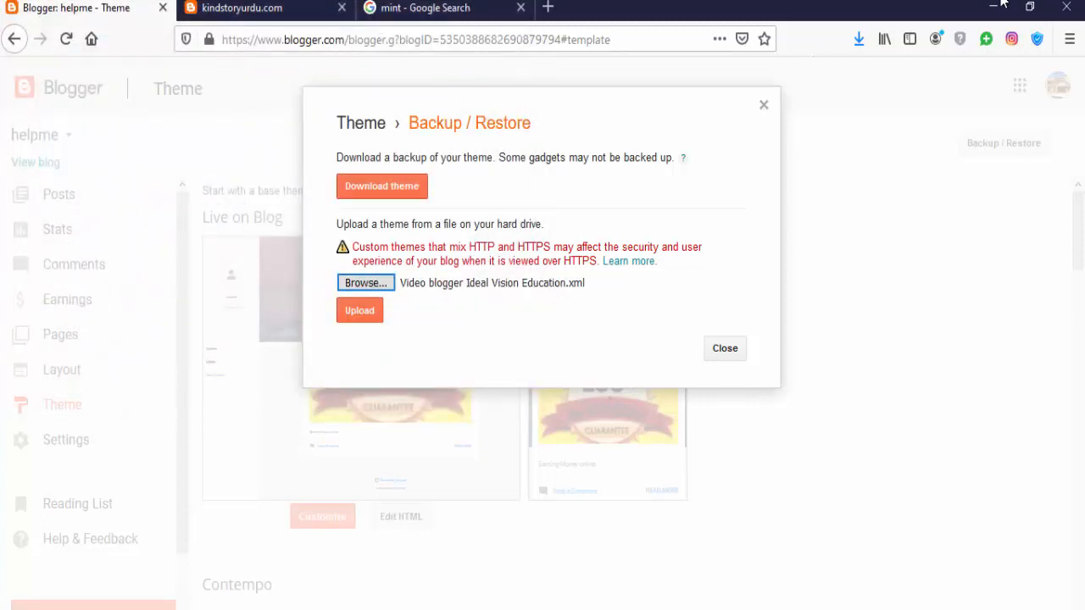
{"action": "key", "text": "Tab"}
{"action": "key", "text": "Return"}
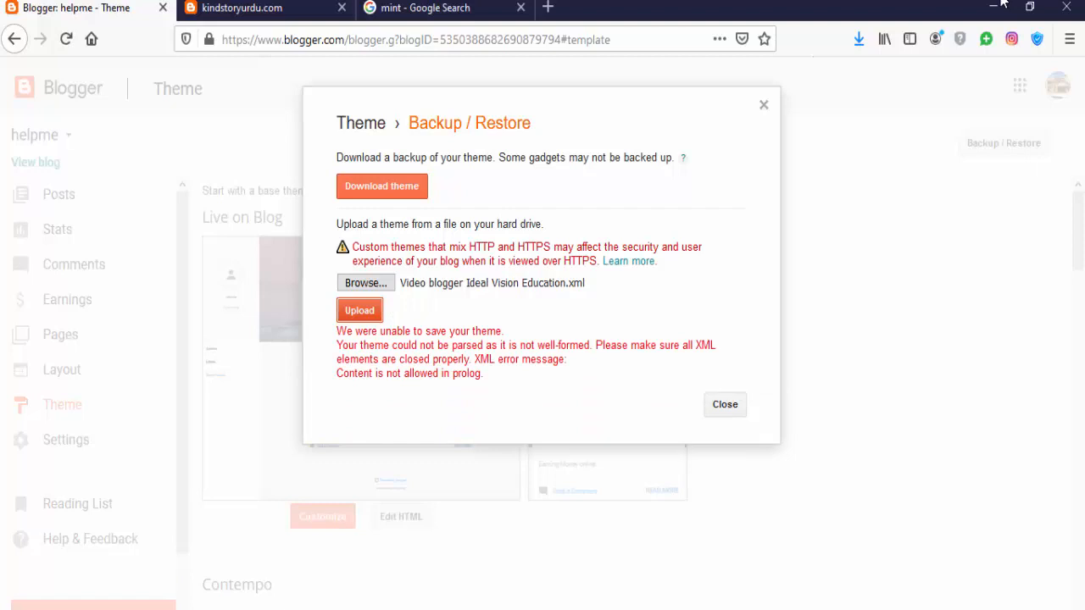
{"action": "key", "text": "Return"}
Switch to the Windows desktop and rename the "Video blogger Ideal Vision Education" theme file as "Video"
{"action": "left_click", "coordinate": [1001, 5]}
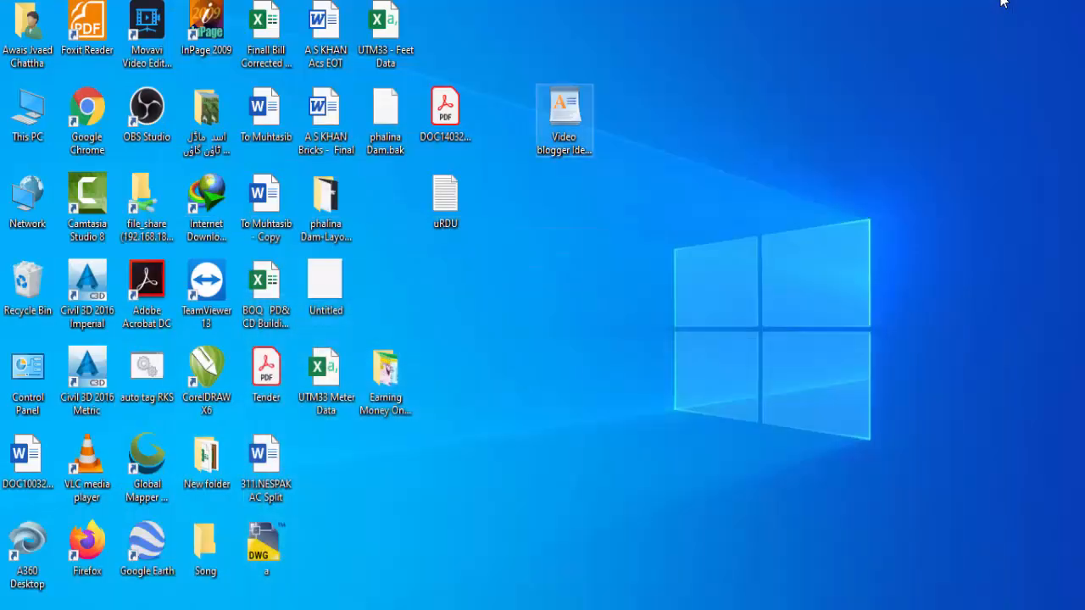
{"action": "right_click", "coordinate": [585, 119]}
{"action": "left_click", "coordinate": [630, 531]}
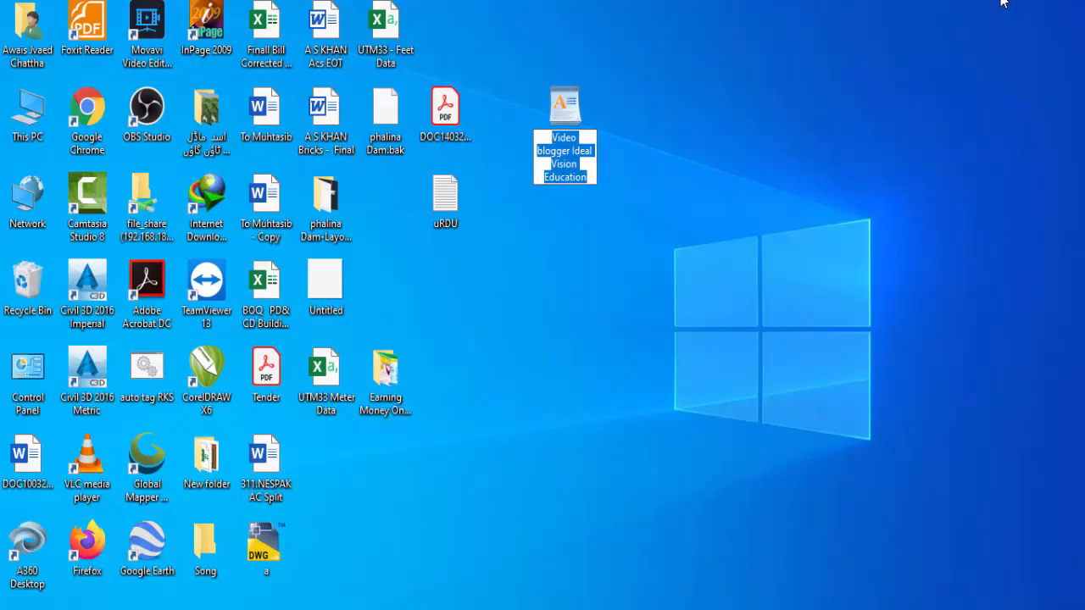
{"action": "key", "text": "Home"}
{"action": "key", "text": "ctrl+Right"}
{"action": "key", "text": "ctrl+Right"}
{"action": "key", "text": "ctrl+shift+Right"}
{"action": "key", "text": "ctrl+shift+Right"}
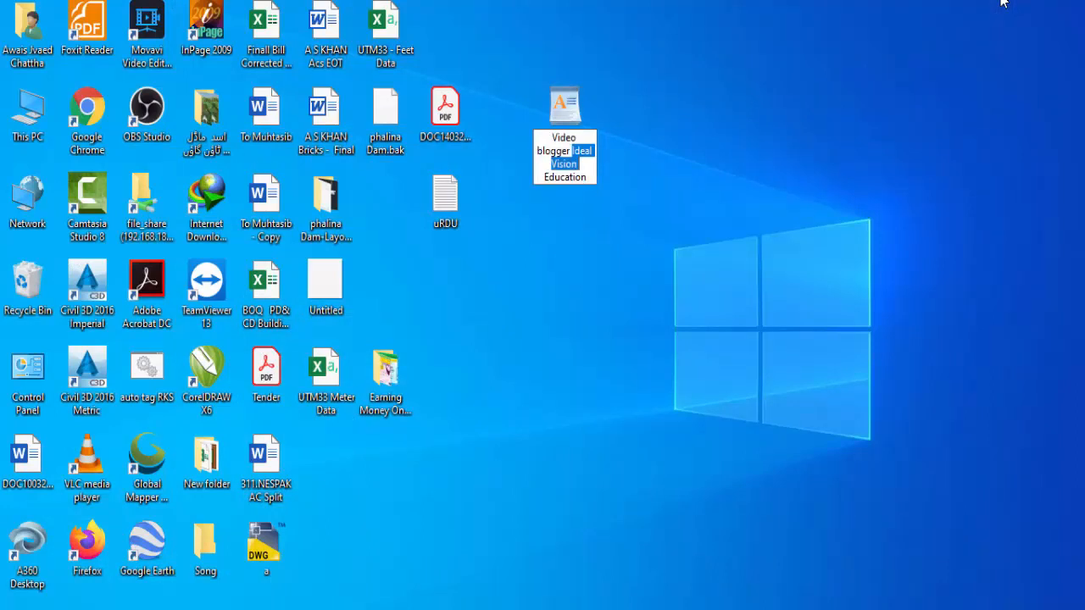
{"action": "key", "text": "Home"}
{"action": "key", "text": "ctrl+Right"}
{"action": "key", "text": "ctrl+shift+End"}
{"action": "key", "text": "Delete"}
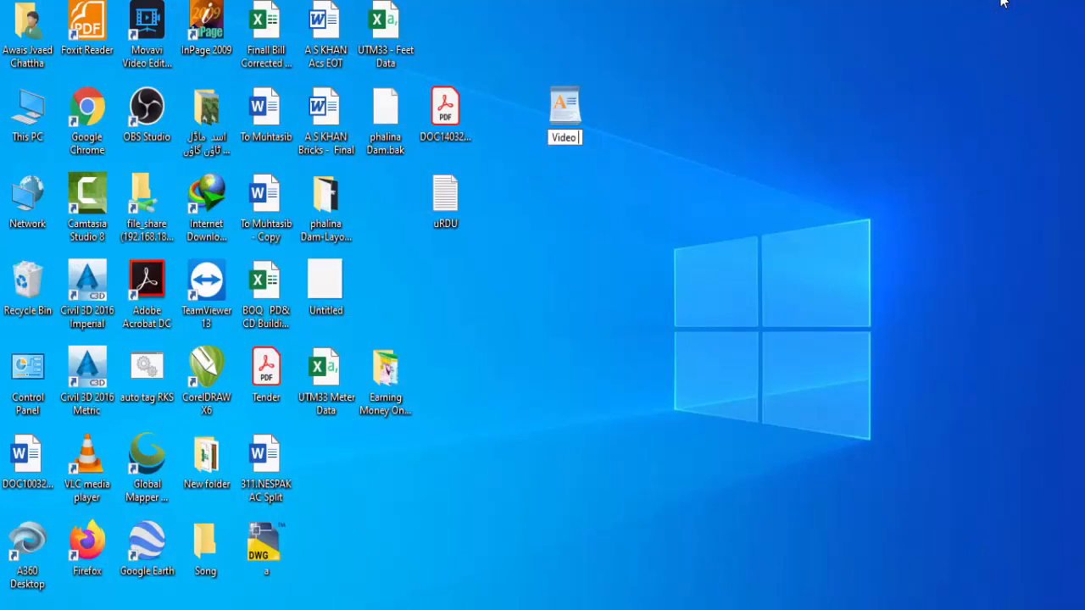
{"action": "key", "text": "Return"}
Return to Blogger in Firefox and try to upload the Desktop file Video.xml as the blog's theme
{"action": "key", "text": "alt+Tab"}
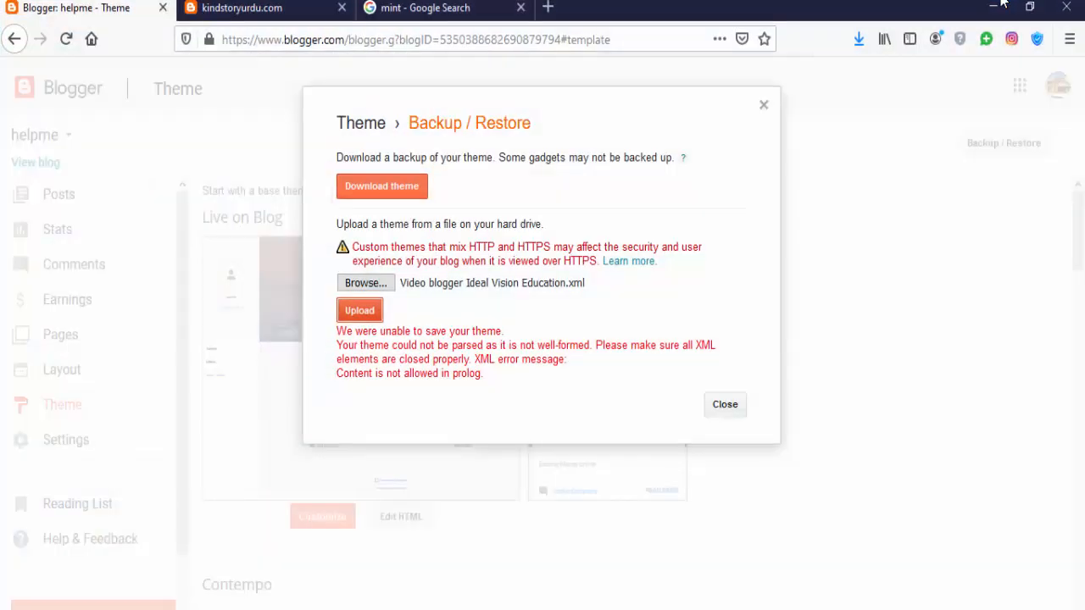
{"action": "key", "text": "Return"}
{"action": "key", "text": "Return"}
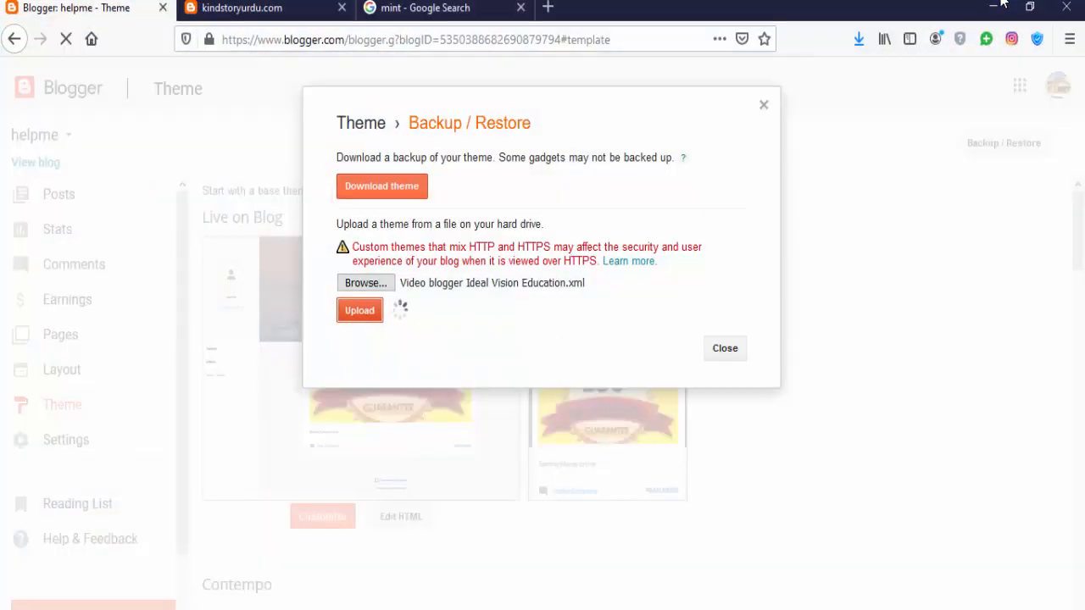
{"action": "key", "text": "Return"}
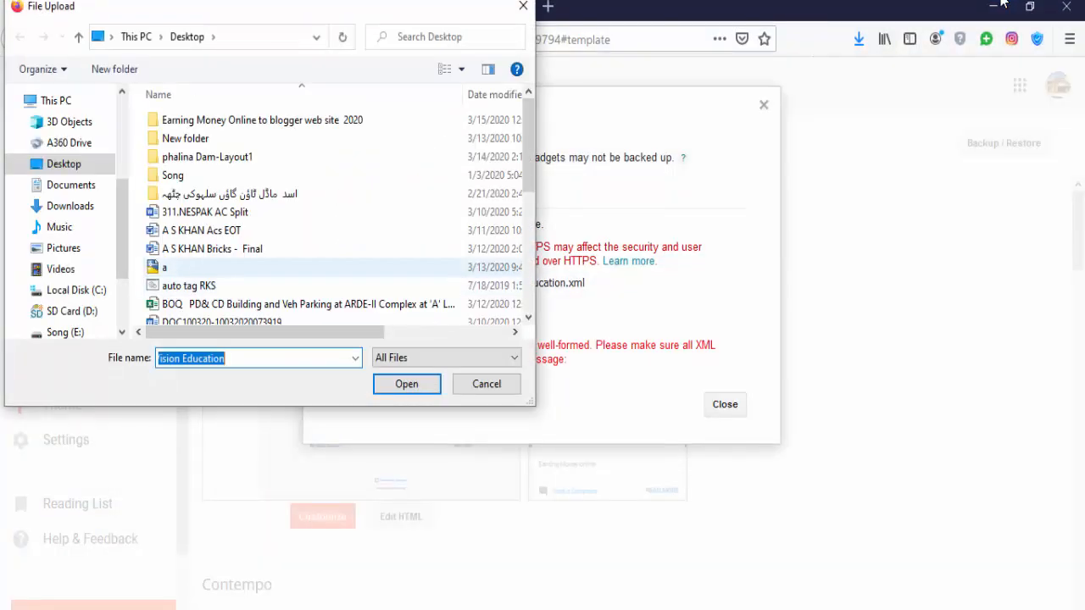
{"action": "key", "text": "Down"}
{"action": "key", "text": "Down"}
{"action": "key", "text": "Return"}
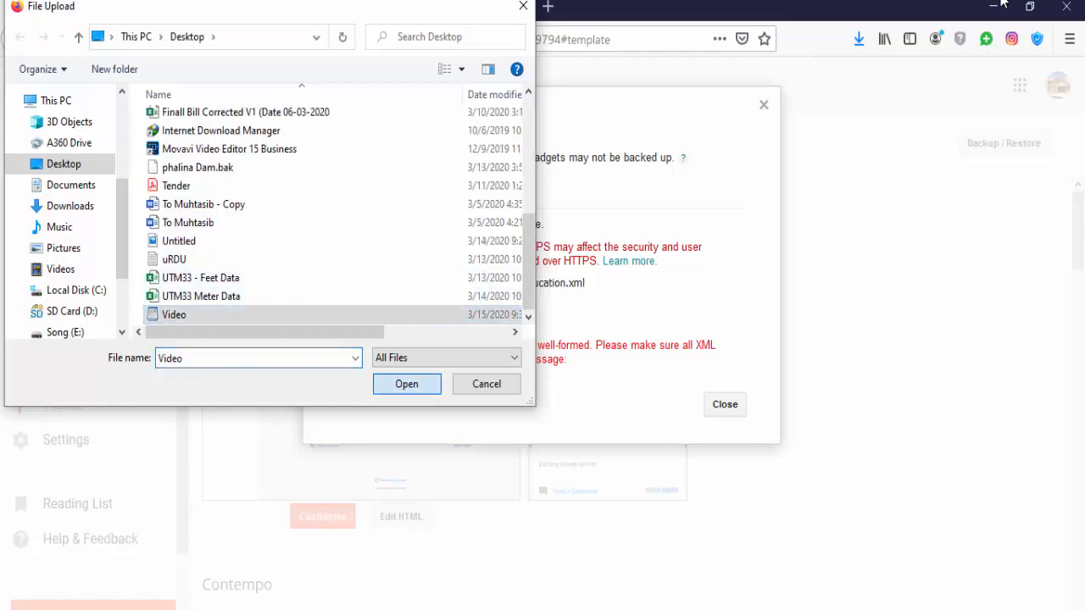
{"action": "key", "text": "Tab"}
{"action": "key", "text": "Return"}
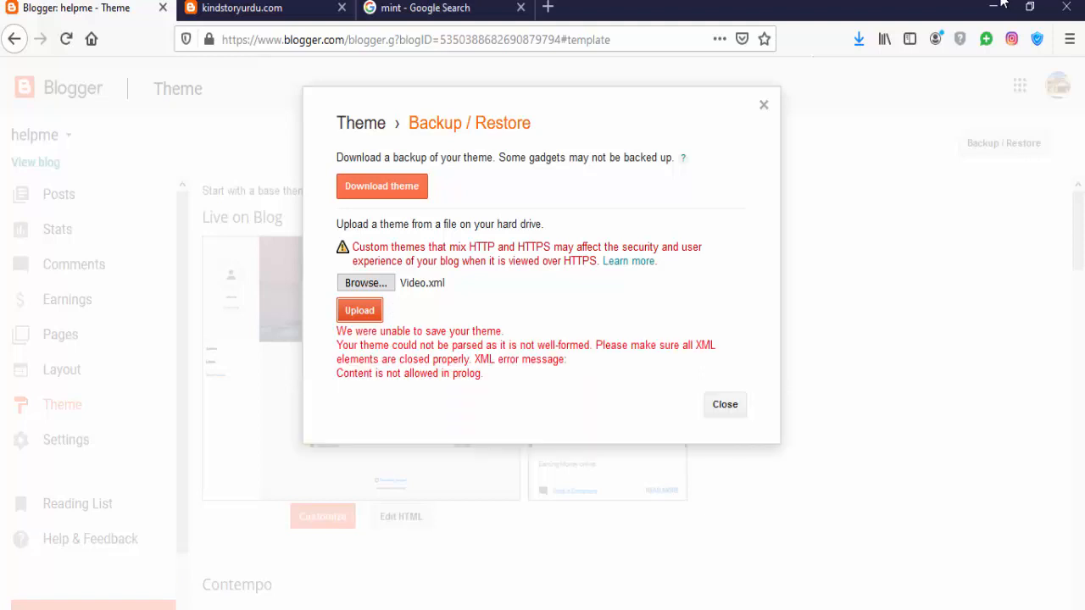
Reopen the theme file picker and browse the folders on the software (G:) drive
{"action": "key", "text": "shift+Tab"}
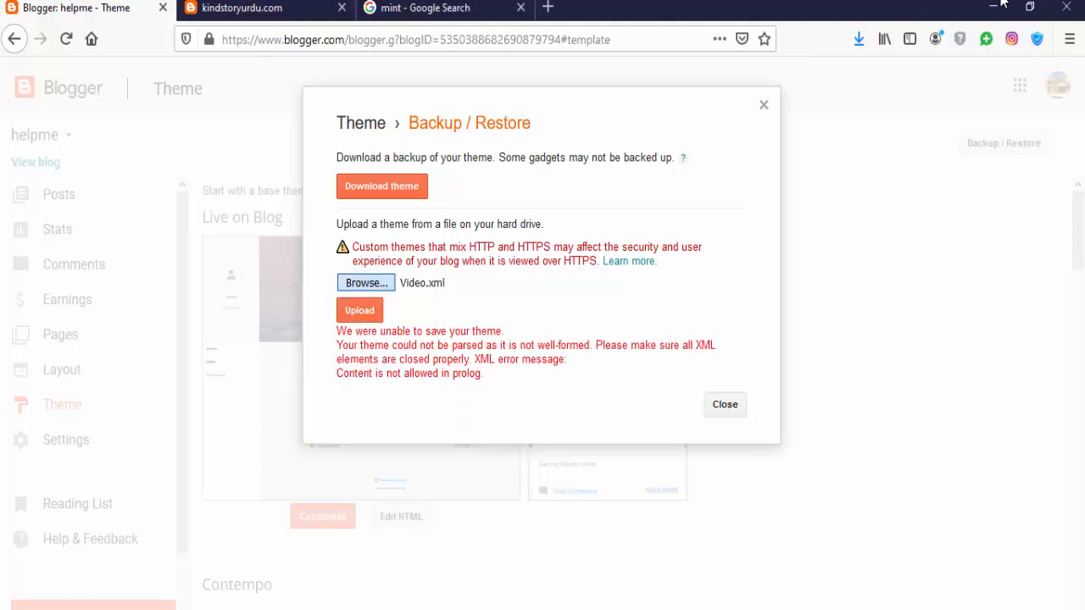
{"action": "key", "text": "Return"}
{"action": "scroll", "coordinate": [64, 259], "scroll_direction": "up", "scroll_amount": 3}
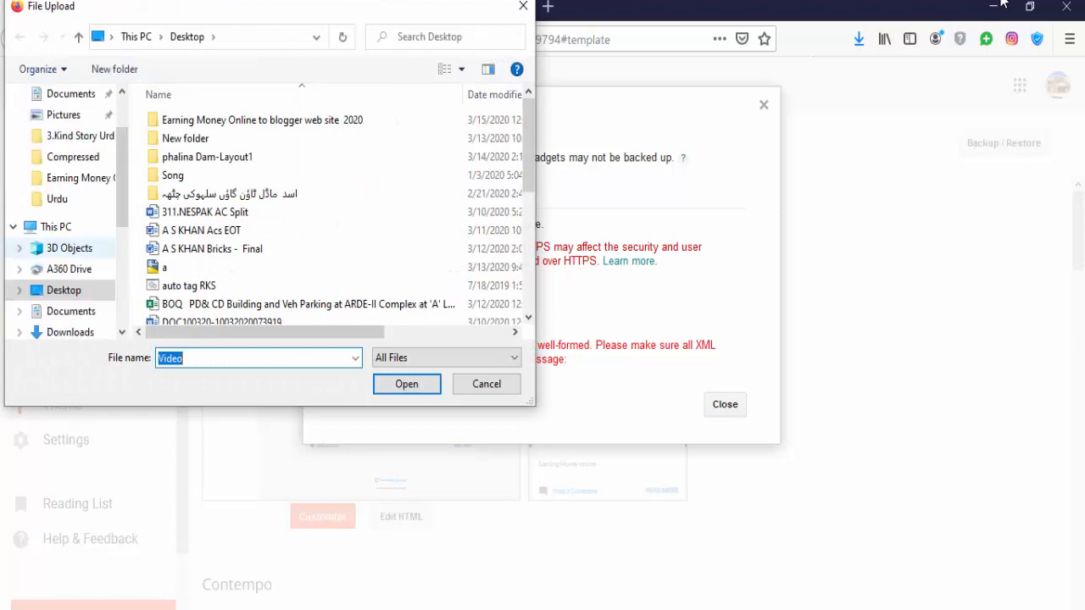
{"action": "scroll", "coordinate": [64, 271], "scroll_direction": "down", "scroll_amount": 5}
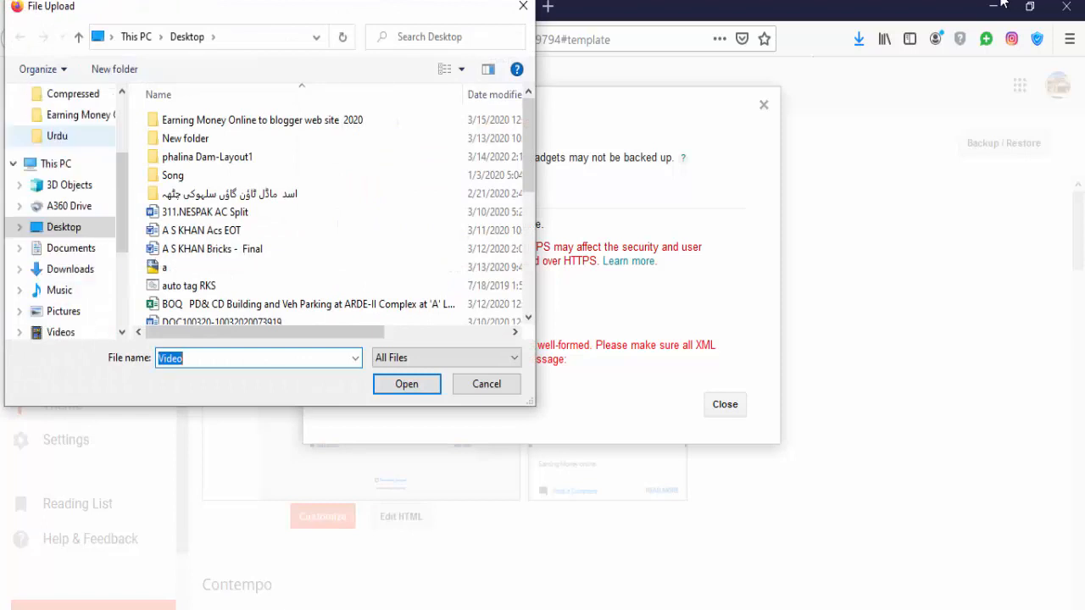
{"action": "left_click", "coordinate": [73, 305]}
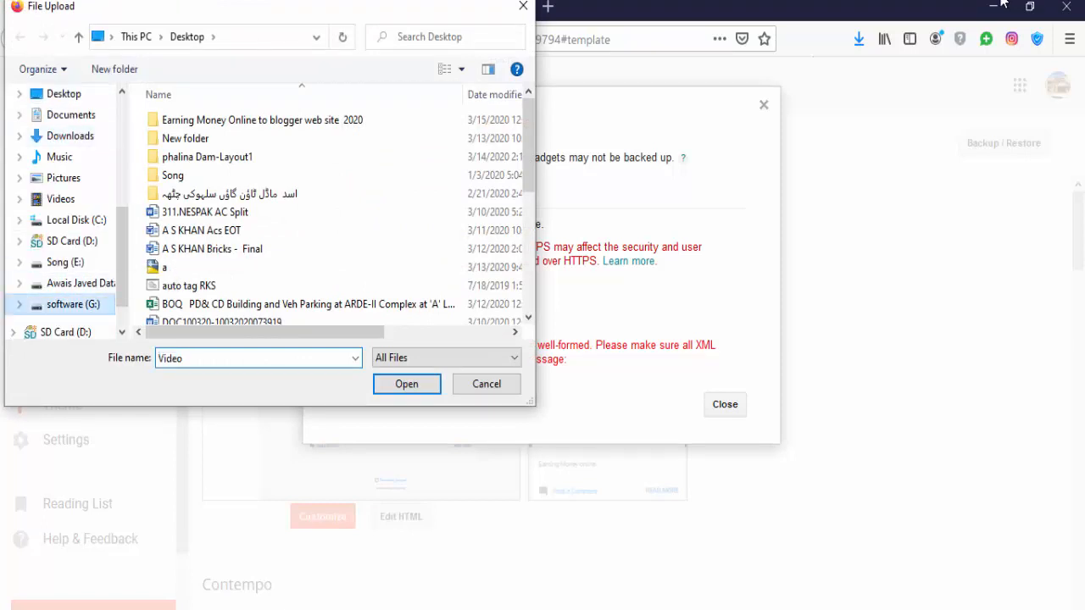
{"action": "scroll", "coordinate": [255, 259], "scroll_direction": "down", "scroll_amount": 5}
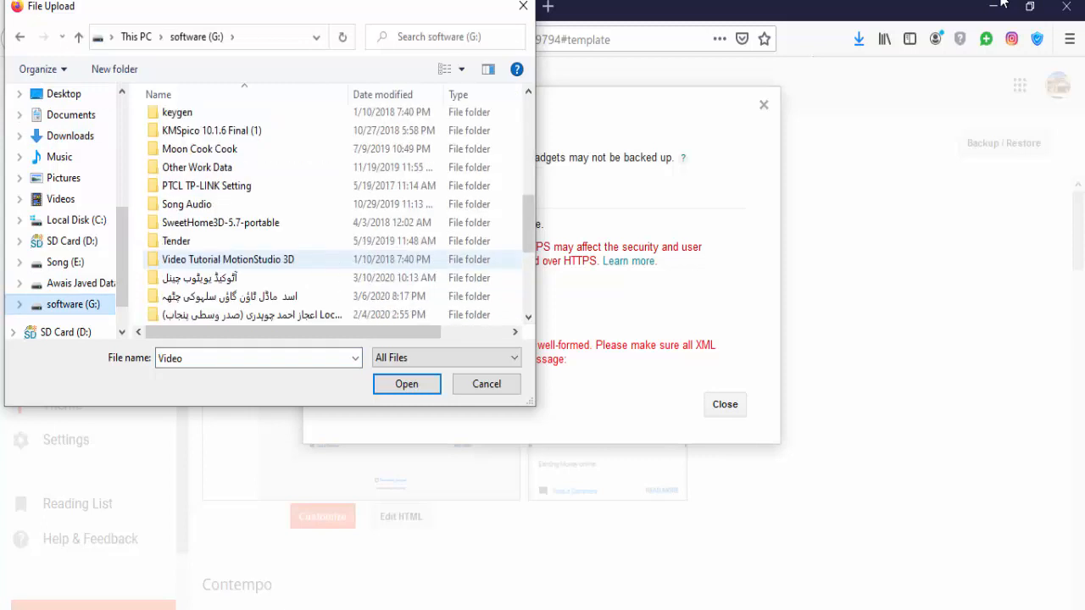
{"action": "scroll", "coordinate": [254, 262], "scroll_direction": "up", "scroll_amount": 5}
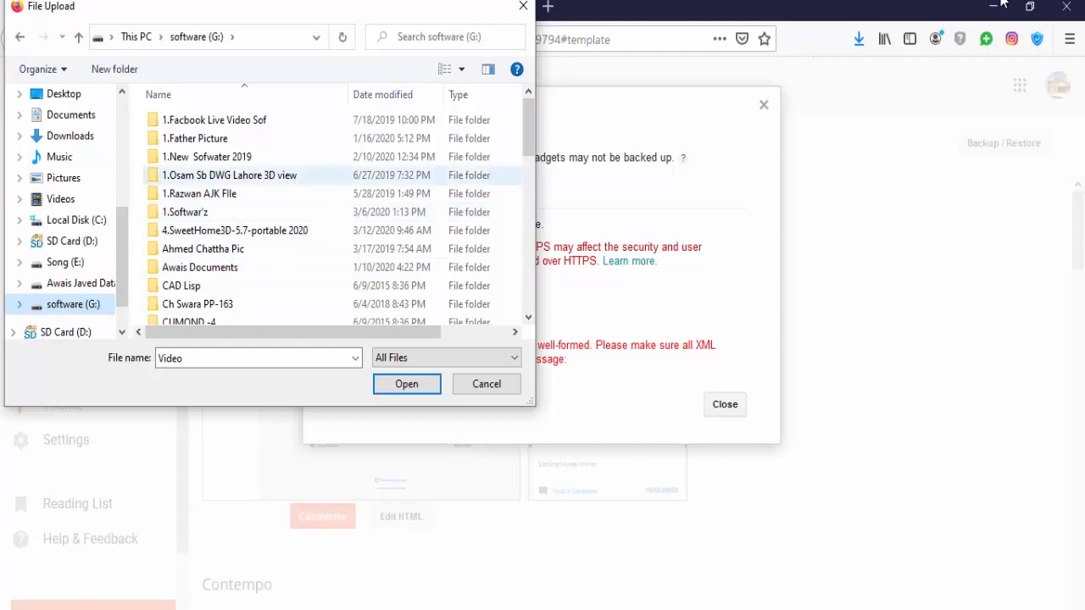
{"action": "double_click", "coordinate": [200, 267]}
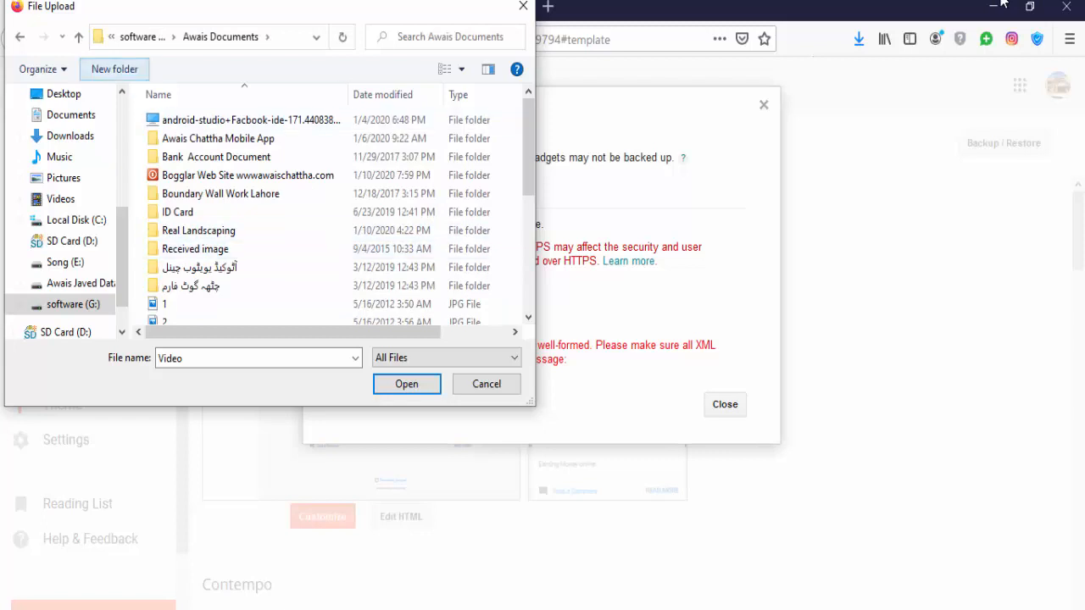
{"action": "key", "text": "alt+Up"}
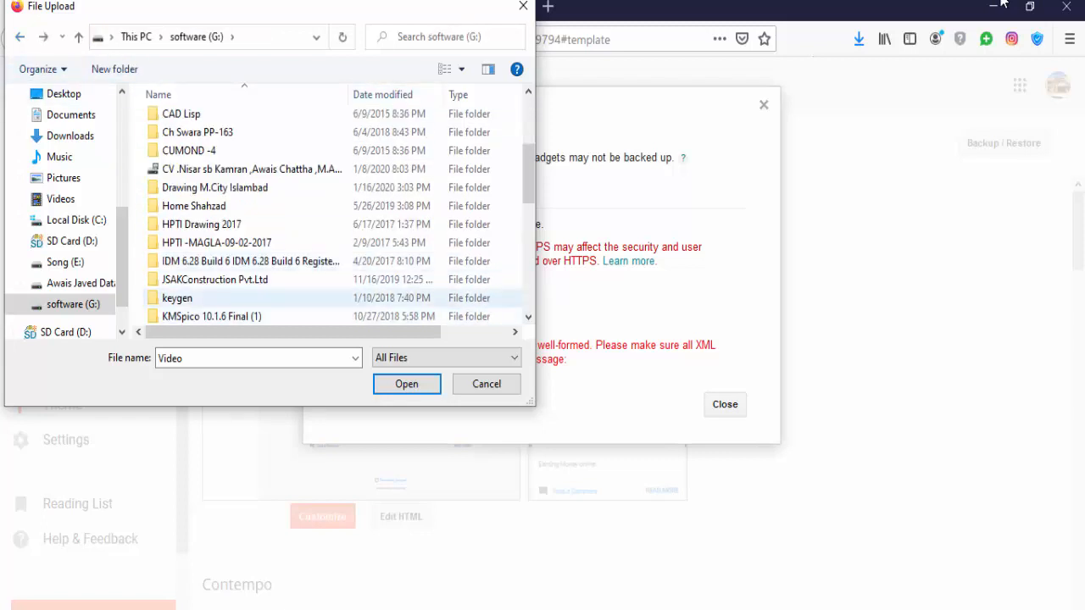
{"action": "scroll", "coordinate": [220, 242], "scroll_direction": "down", "scroll_amount": 3}
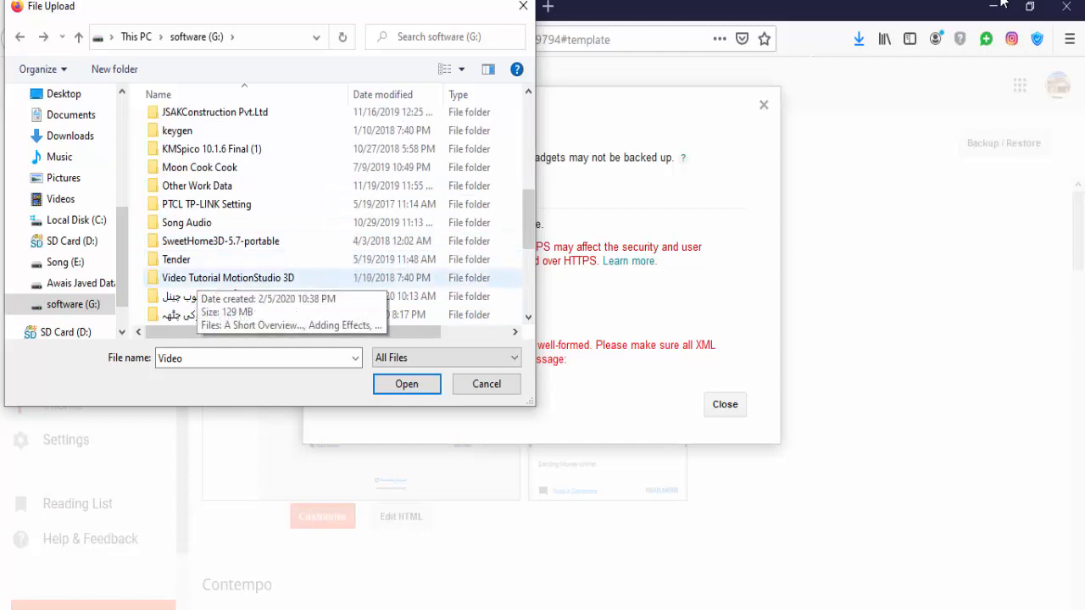
{"action": "scroll", "coordinate": [221, 277], "scroll_direction": "down", "scroll_amount": 3}
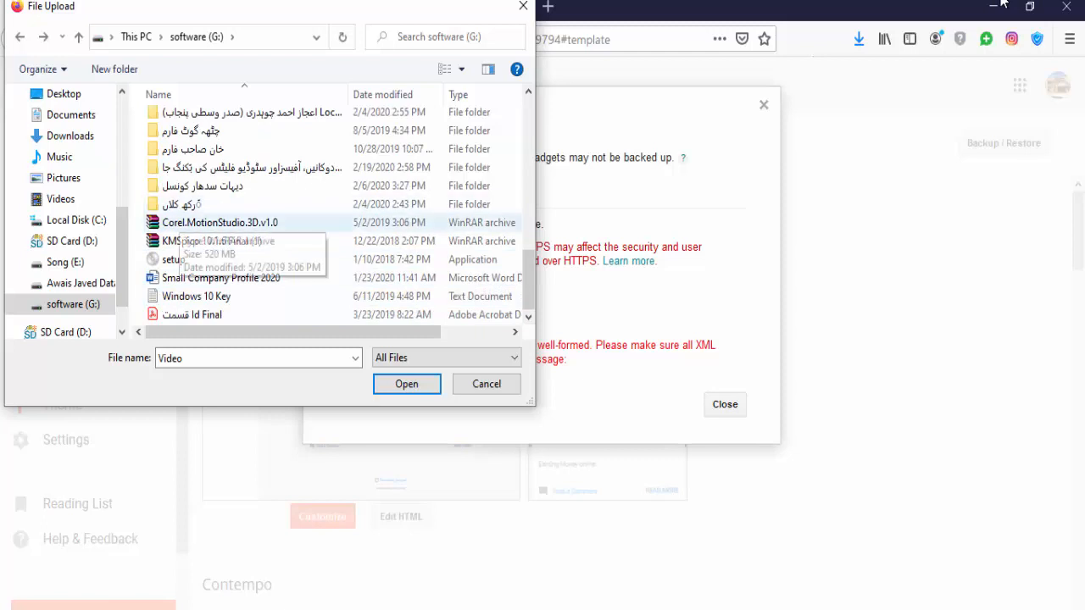
{"action": "scroll", "coordinate": [220, 242], "scroll_direction": "up", "scroll_amount": 10}
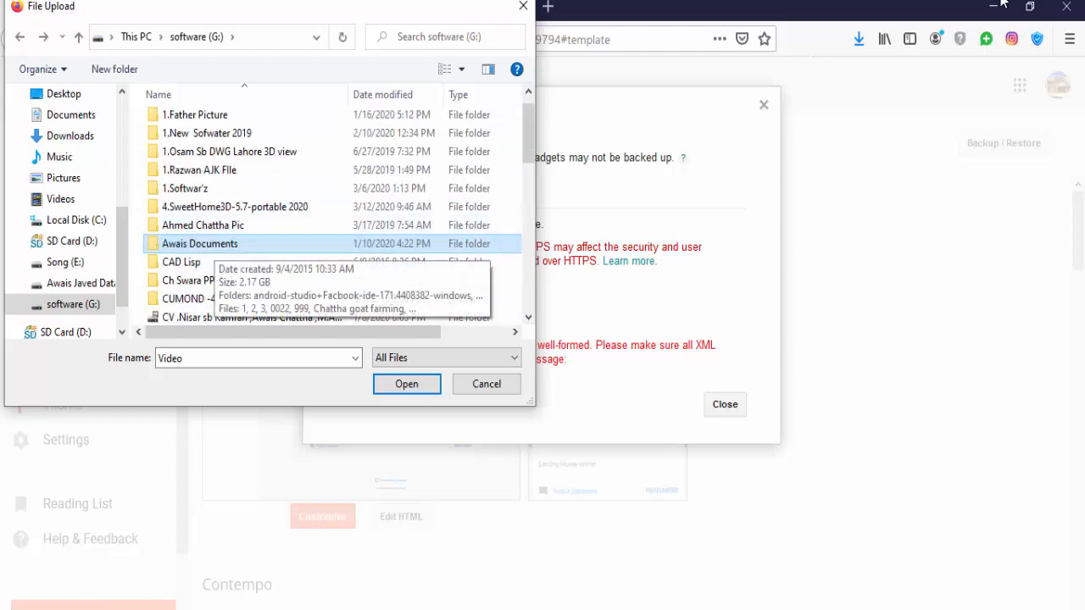
Go through the personal documents folder and the Bogglar Web Site folder to open 3.Kind Story Urdu
{"action": "double_click", "coordinate": [200, 244]}
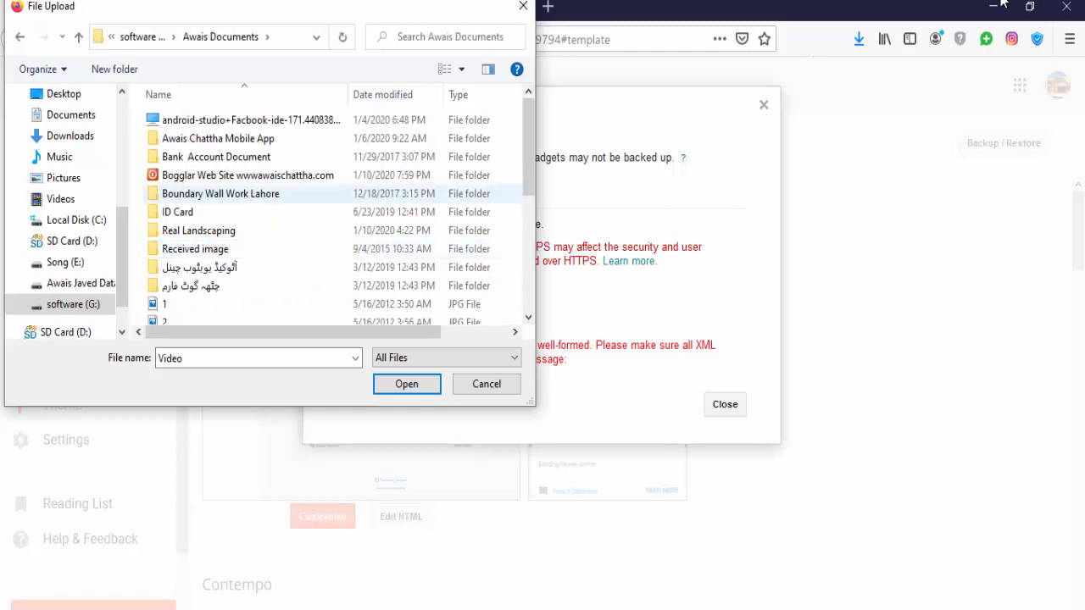
{"action": "double_click", "coordinate": [248, 175]}
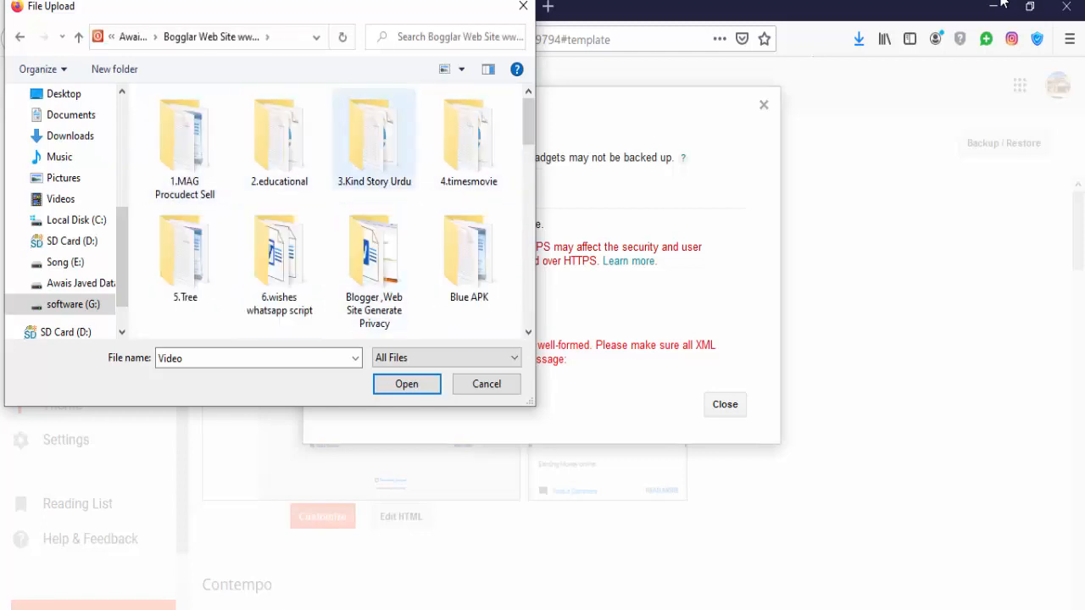
{"action": "left_click", "coordinate": [374, 140]}
{"action": "double_click", "coordinate": [374, 139]}
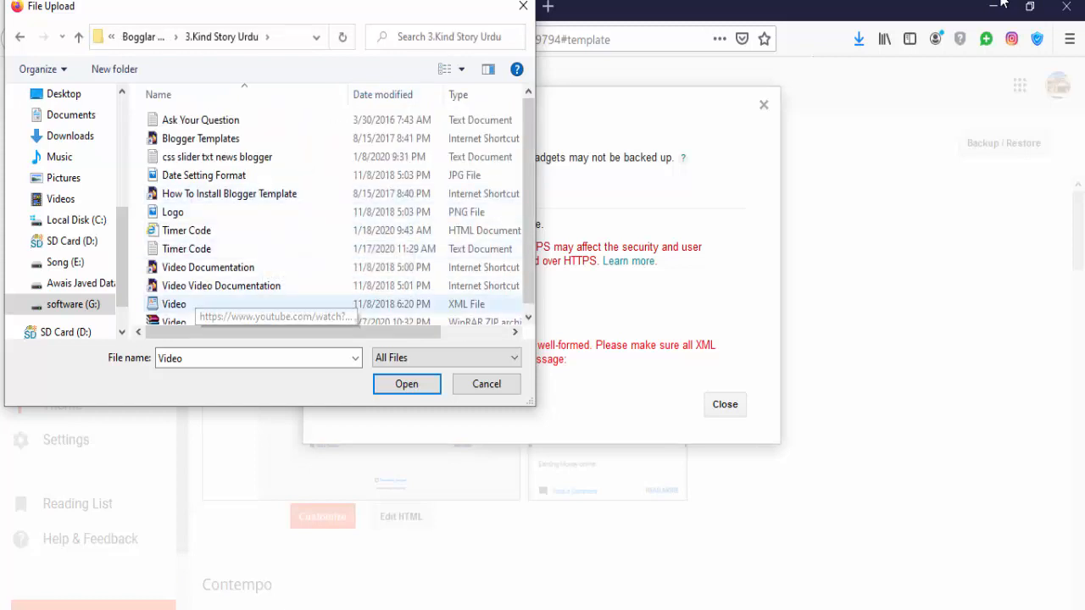
Copy the Video XML file from the 3.Kind Story Urdu folder and cancel the file picker
{"action": "right_click", "coordinate": [192, 305]}
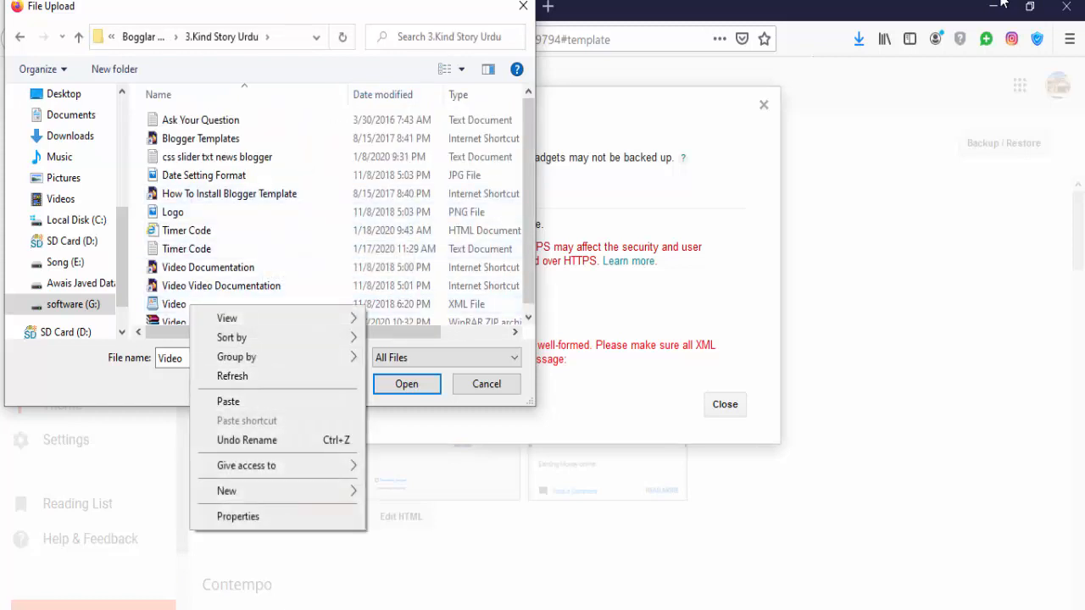
{"action": "left_click", "coordinate": [192, 304]}
{"action": "right_click", "coordinate": [168, 304]}
{"action": "left_click", "coordinate": [204, 526]}
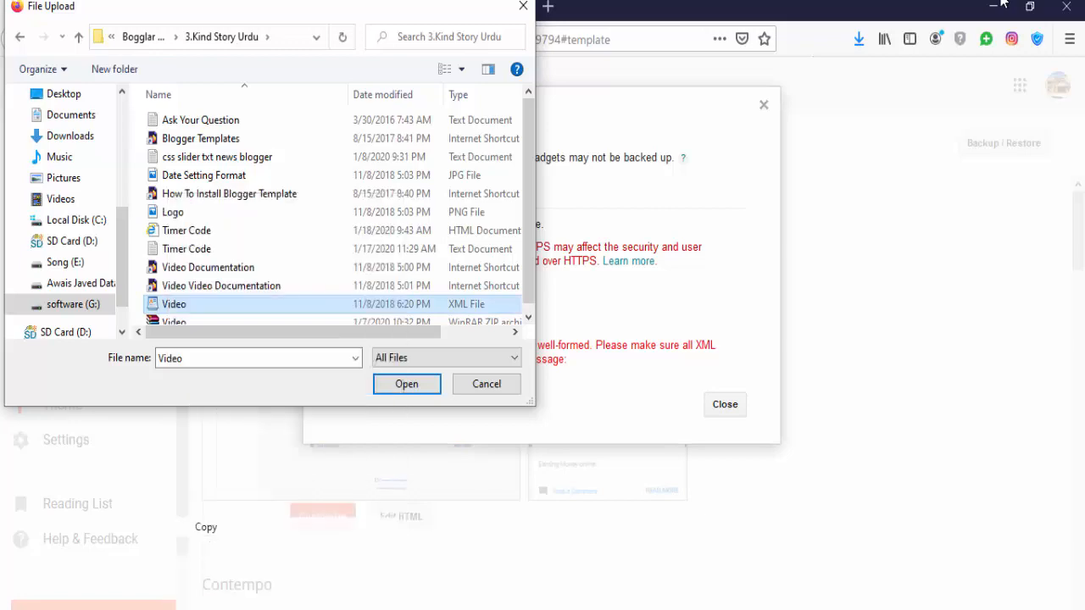
{"action": "key", "text": "Escape"}
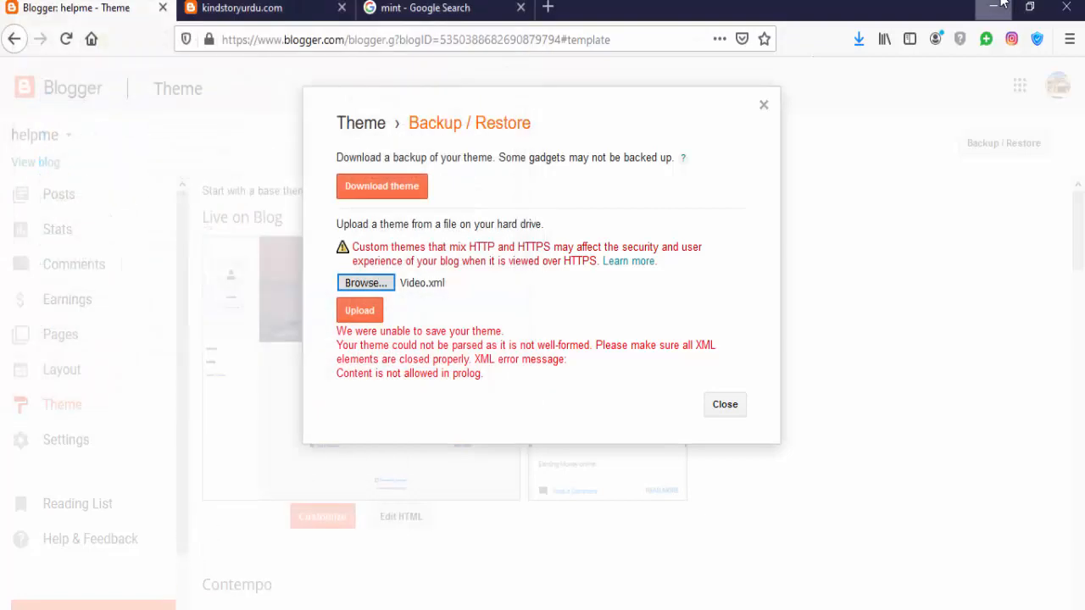
Switch to the Windows desktop and replace its Video file with the copied Video XML file
{"action": "left_click", "coordinate": [1003, 4]}
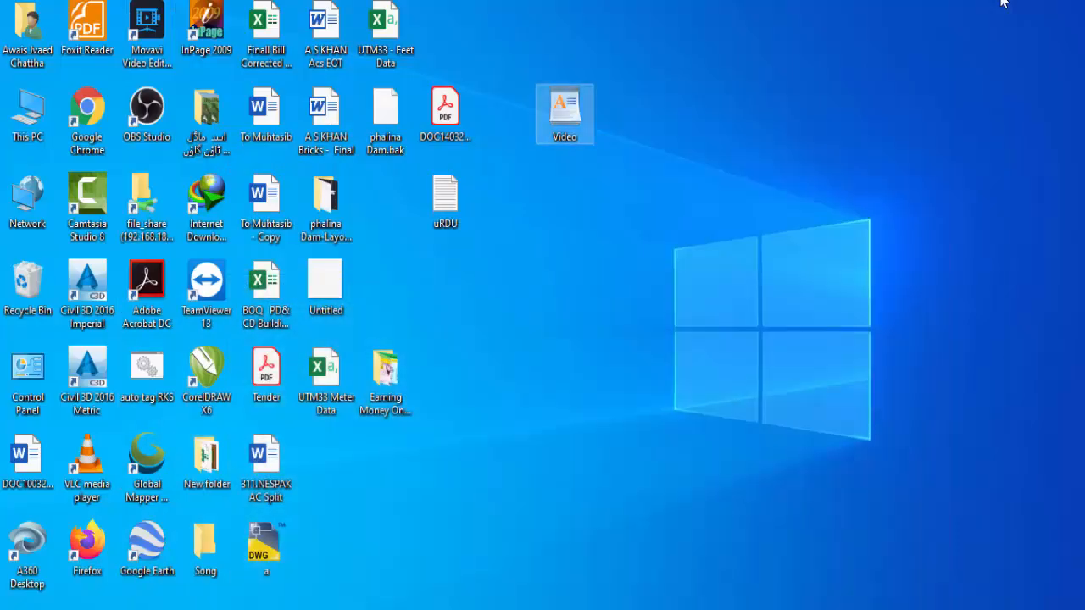
{"action": "key", "text": "Delete"}
{"action": "right_click", "coordinate": [637, 131]}
{"action": "left_click", "coordinate": [678, 209]}
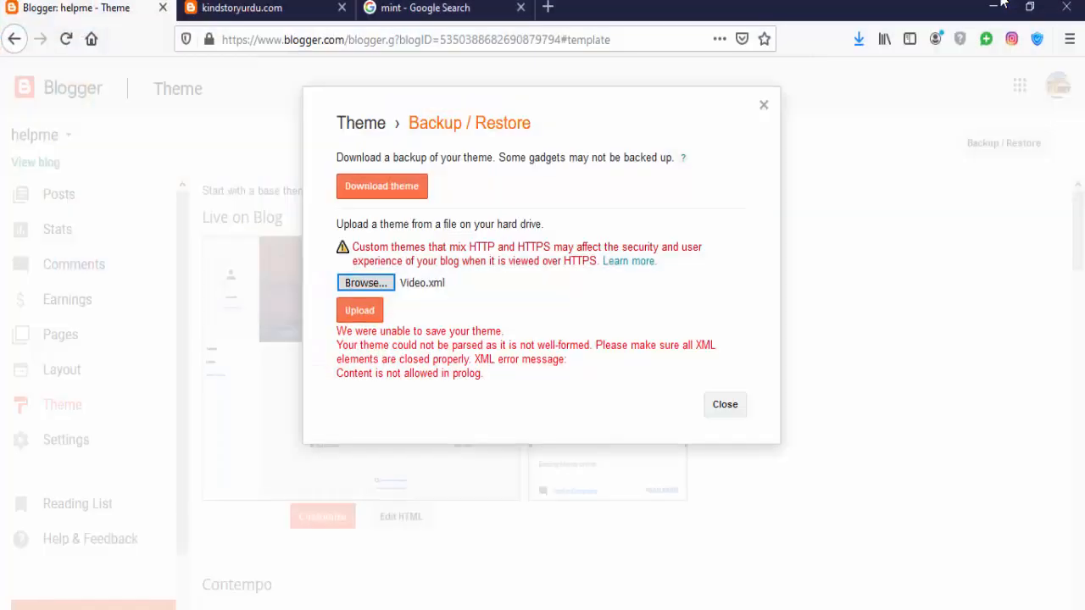
Return to Blogger in Firefox and try to upload the newly pasted Desktop file Video.xml as the theme
{"action": "key", "text": "space"}
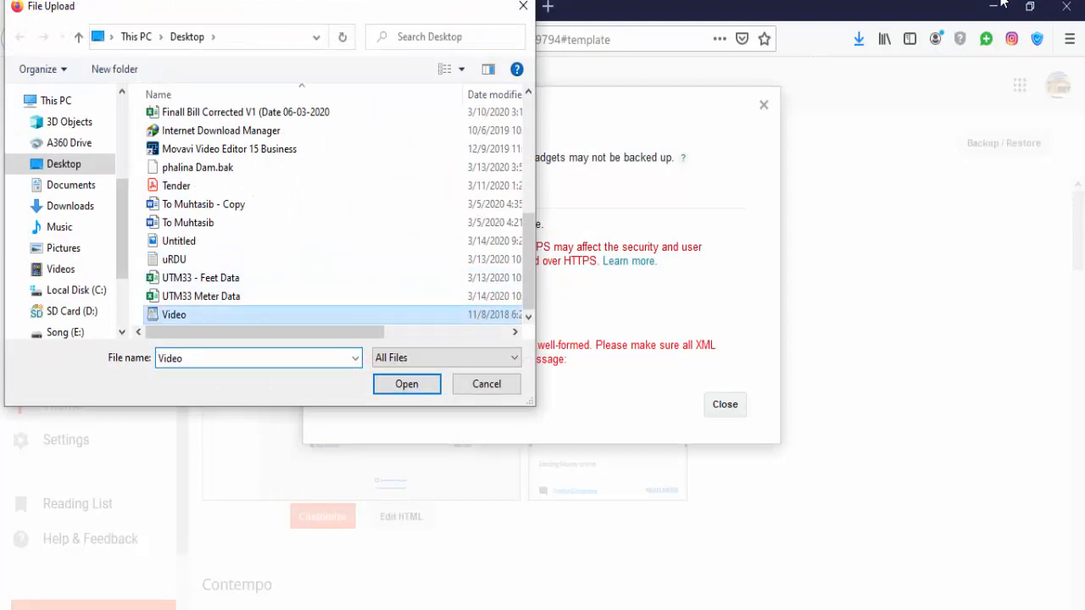
{"action": "key", "text": "Return"}
{"action": "key", "text": "Tab"}
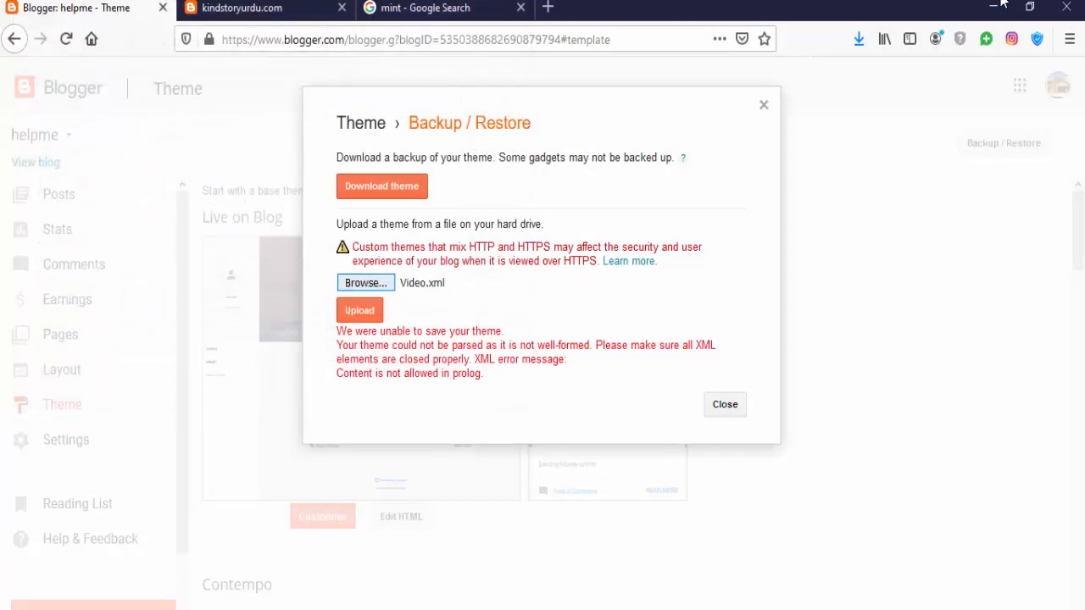
{"action": "key", "text": "Return"}
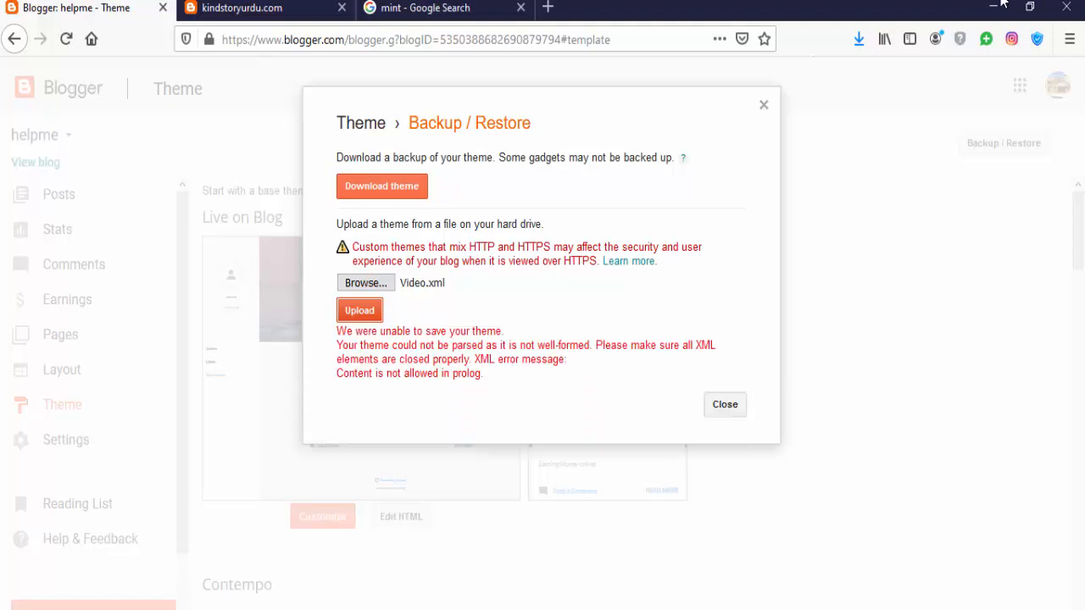
Close the Backup / Restore dialog and open the blog theme's HTML editor
{"action": "key", "text": "Return"}
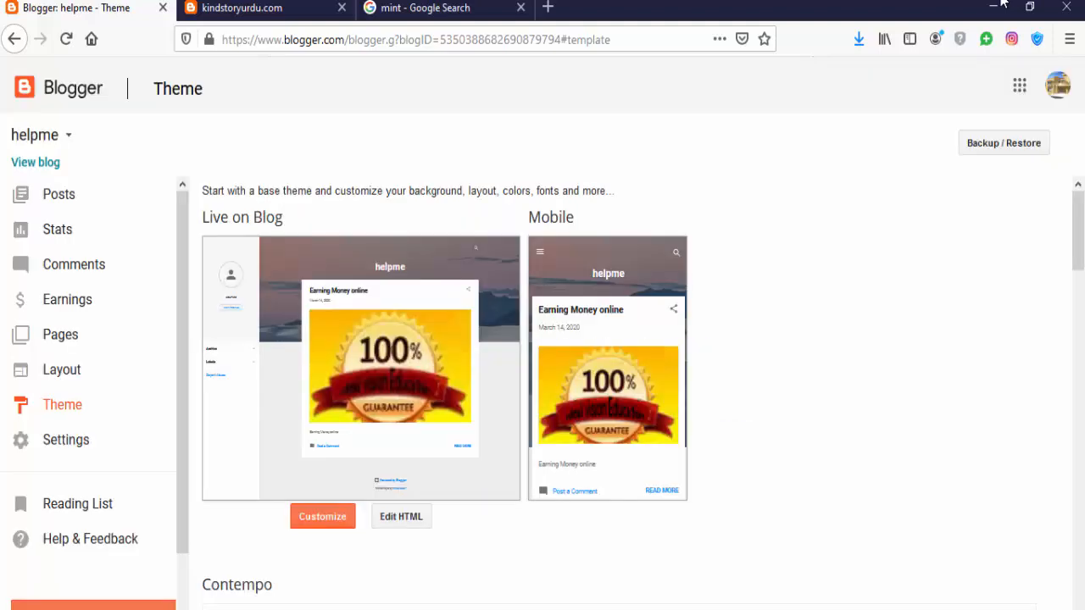
{"action": "key", "text": "Return"}
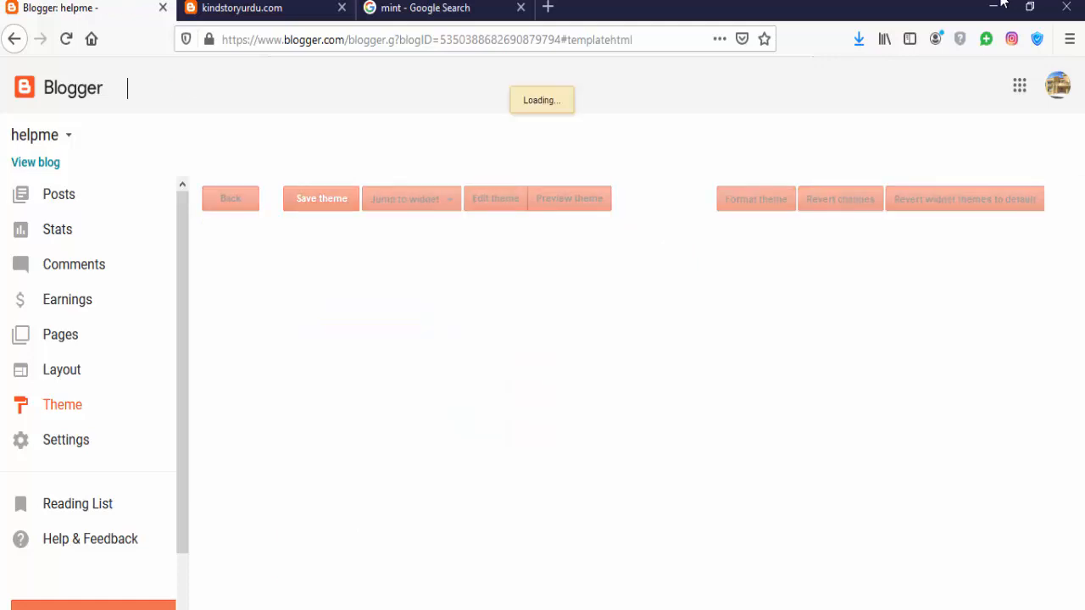
Switch to the Windows desktop and restore the Video XML file modified 11/8/2018 from the Recycle Bin
{"action": "left_click", "coordinate": [1001, 5]}
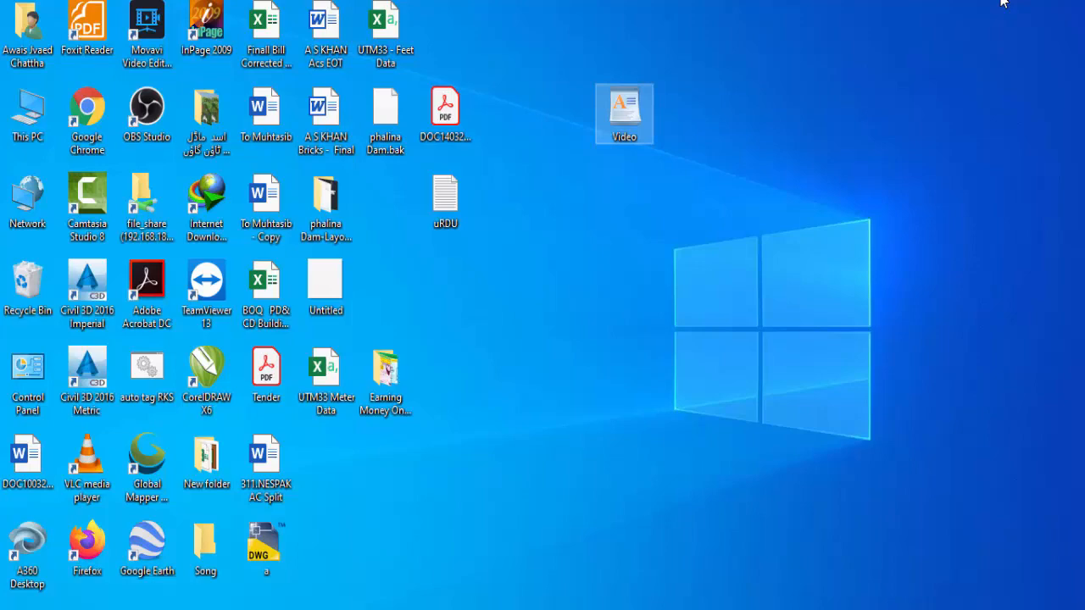
{"action": "double_click", "coordinate": [28, 286]}
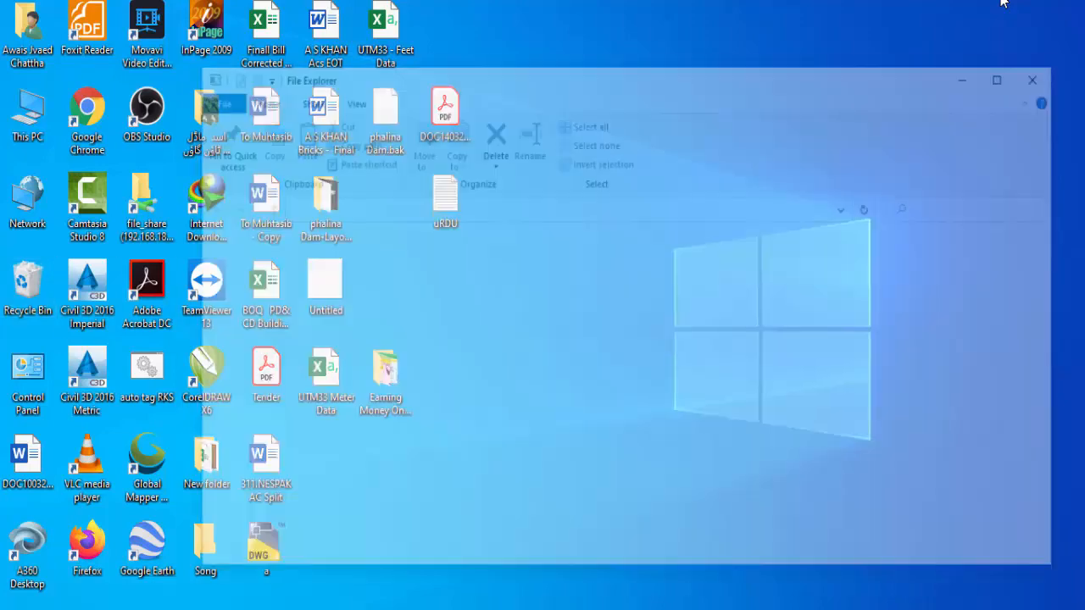
{"action": "scroll", "coordinate": [593, 429], "scroll_direction": "right", "scroll_amount": 2}
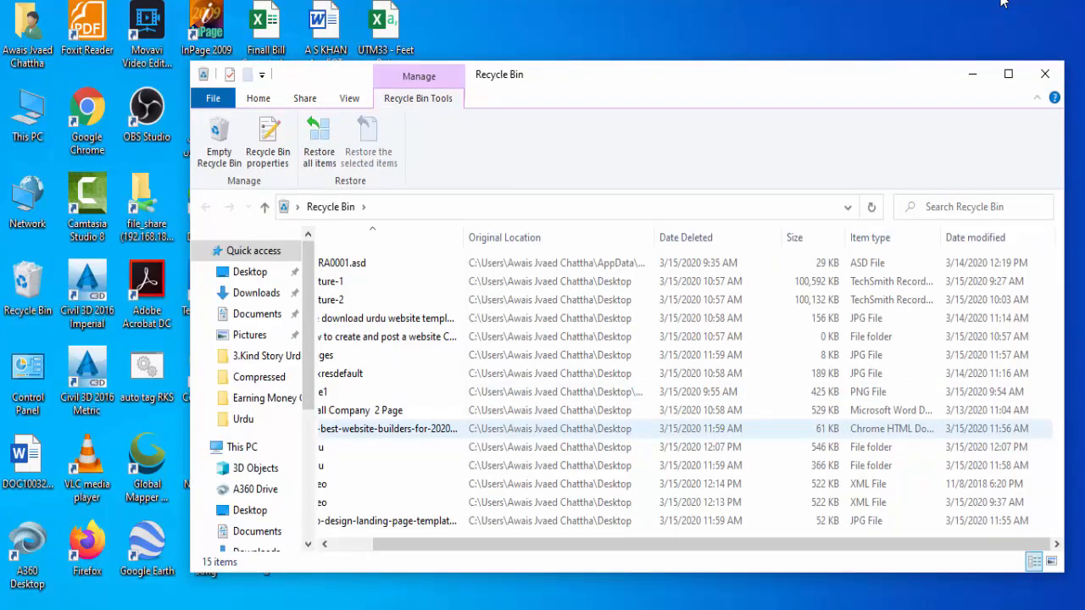
{"action": "scroll", "coordinate": [594, 410], "scroll_direction": "left", "scroll_amount": 2}
{"action": "left_click", "coordinate": [594, 410]}
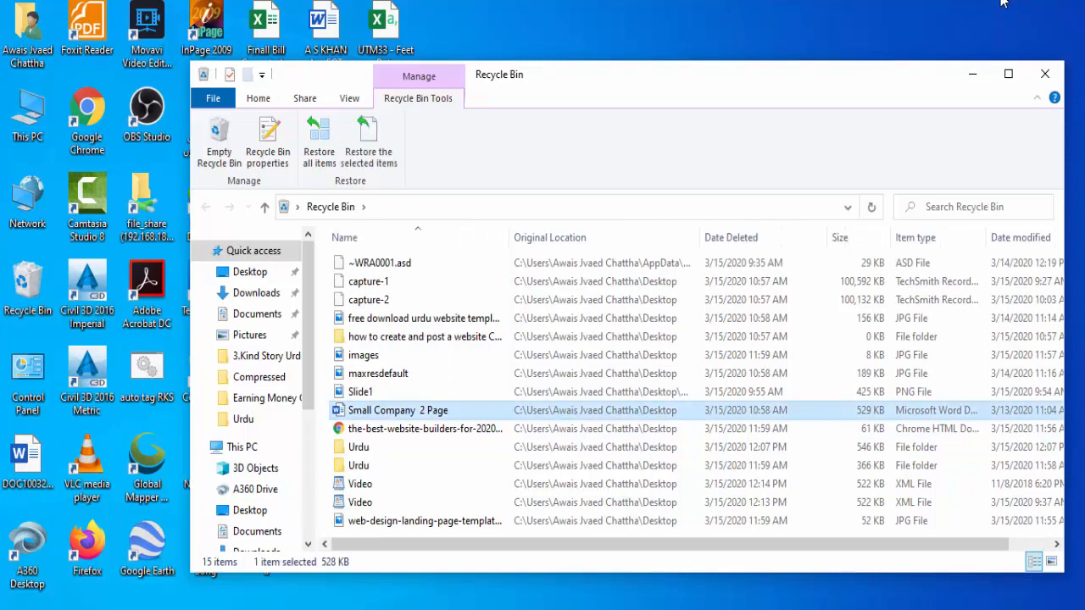
{"action": "left_click", "coordinate": [364, 484]}
{"action": "right_click", "coordinate": [365, 486]}
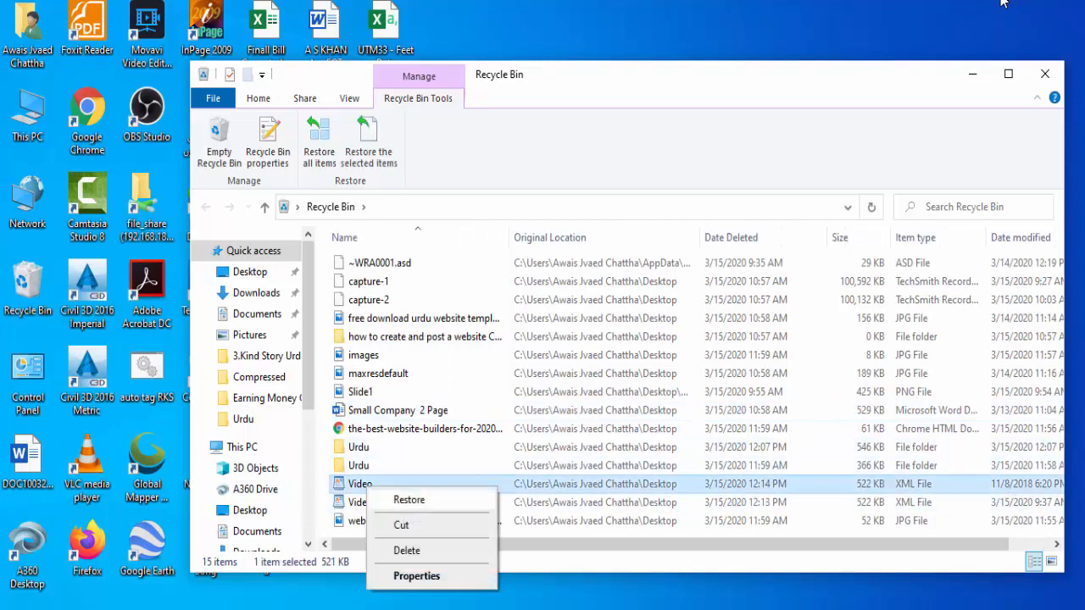
{"action": "left_click", "coordinate": [409, 500]}
{"action": "right_click", "coordinate": [363, 486]}
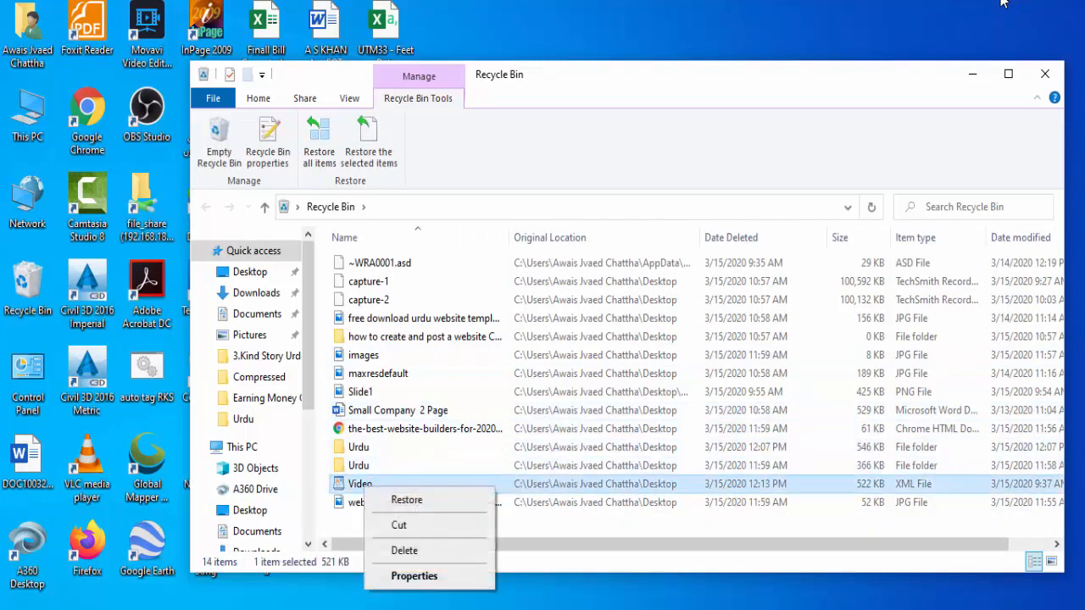
{"action": "left_click", "coordinate": [407, 500]}
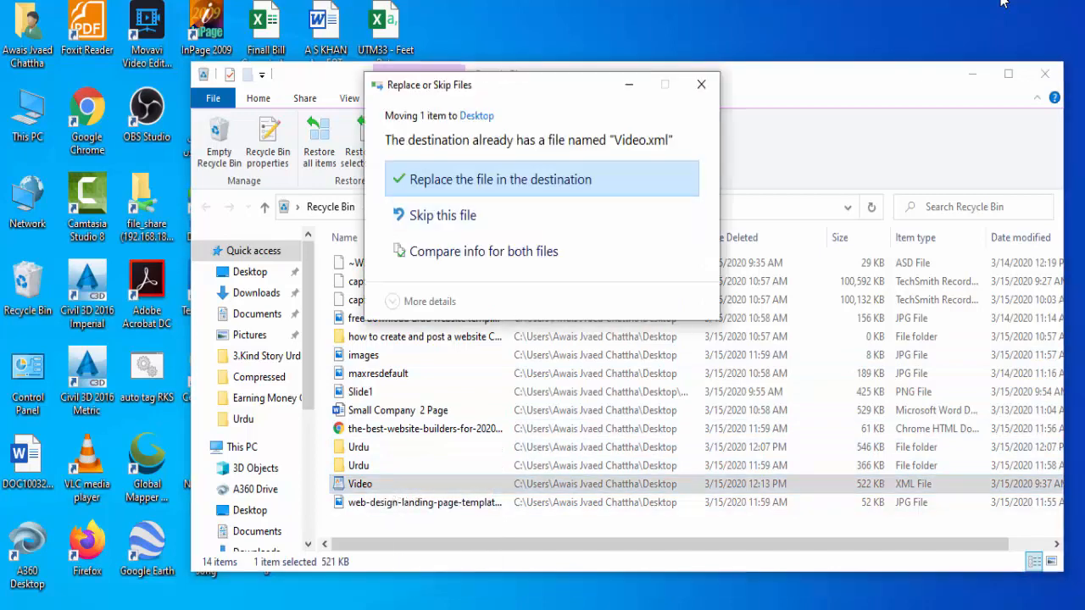
{"action": "key", "text": "Escape"}
Minimize the Recycle Bin, open the Desktop's Video file in WordPad, and examine the beginning of its theme code
{"action": "left_click", "coordinate": [972, 74]}
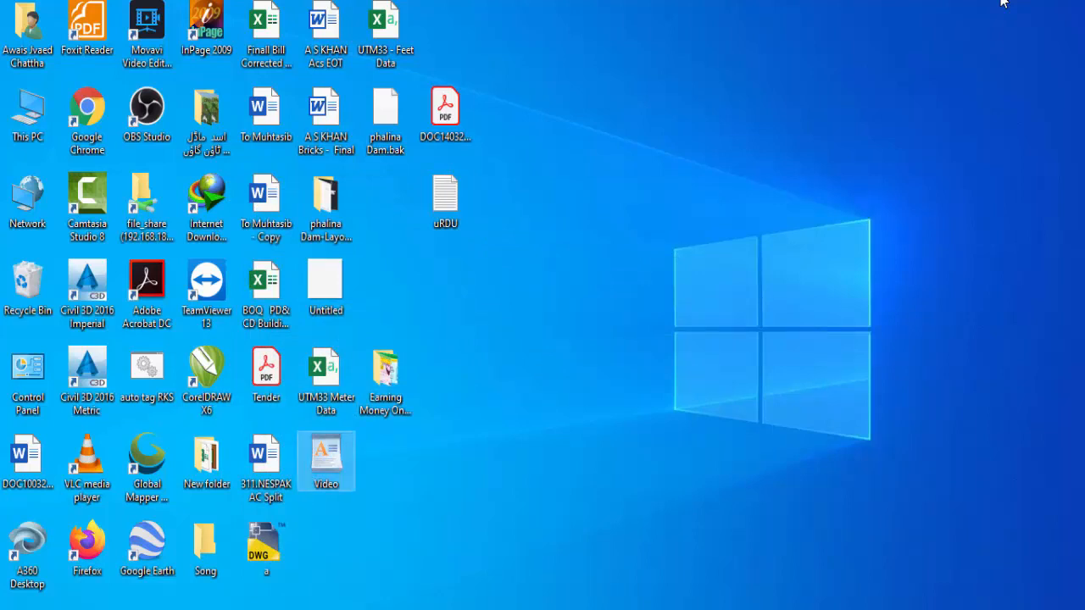
{"action": "key", "text": "Return"}
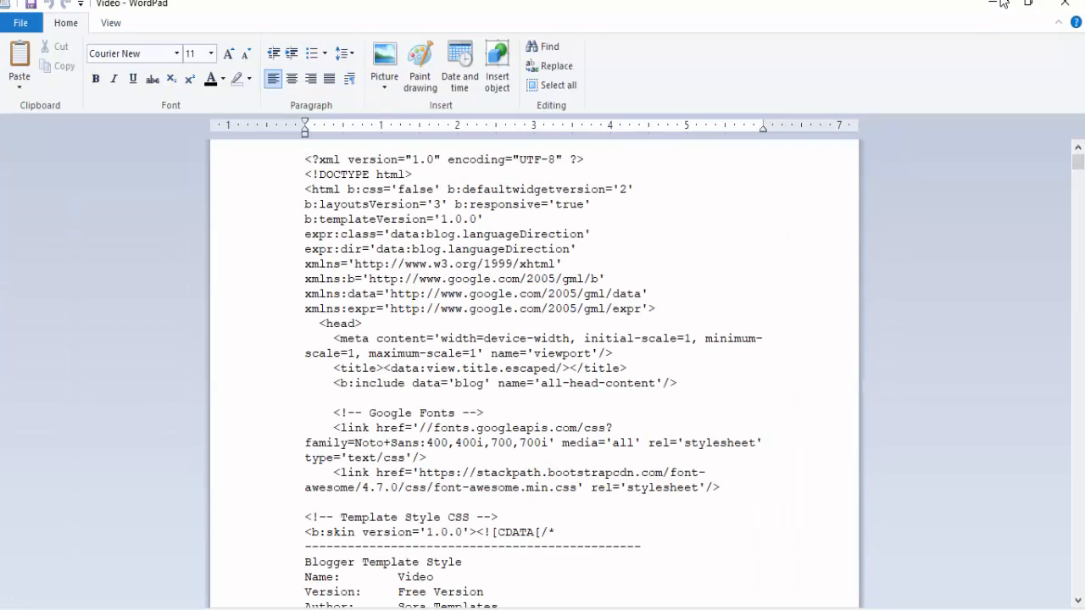
{"action": "scroll", "coordinate": [1004, 3], "scroll_direction": "down", "scroll_amount": 6}
{"action": "scroll", "coordinate": [1004, 3], "scroll_direction": "up", "scroll_amount": 6}
{"action": "scroll", "coordinate": [1004, 3], "scroll_direction": "down", "scroll_amount": 2}
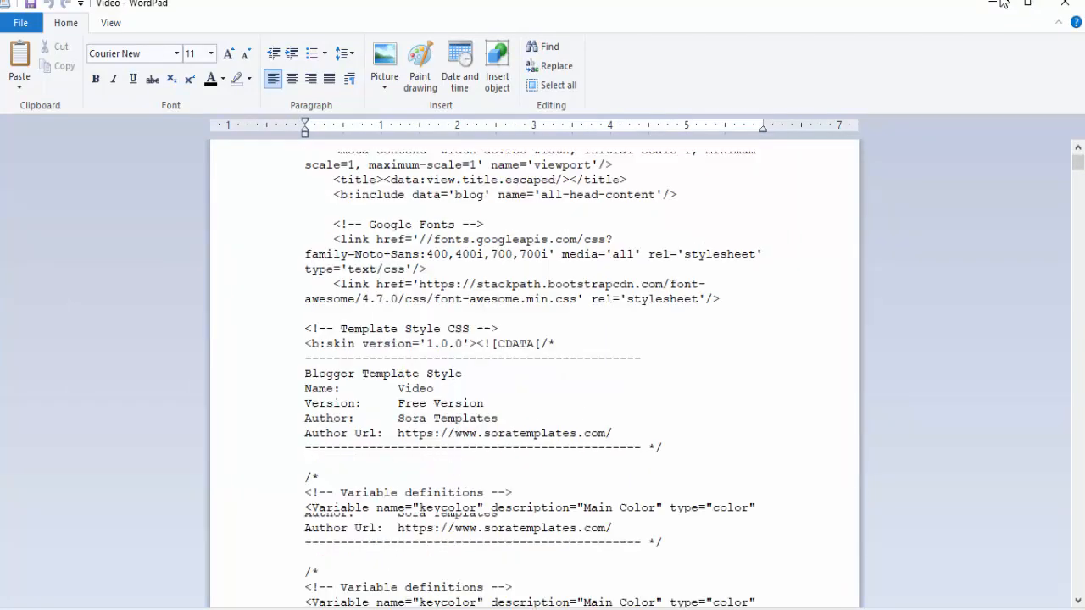
{"action": "scroll", "coordinate": [1003, 2], "scroll_direction": "down", "scroll_amount": 2}
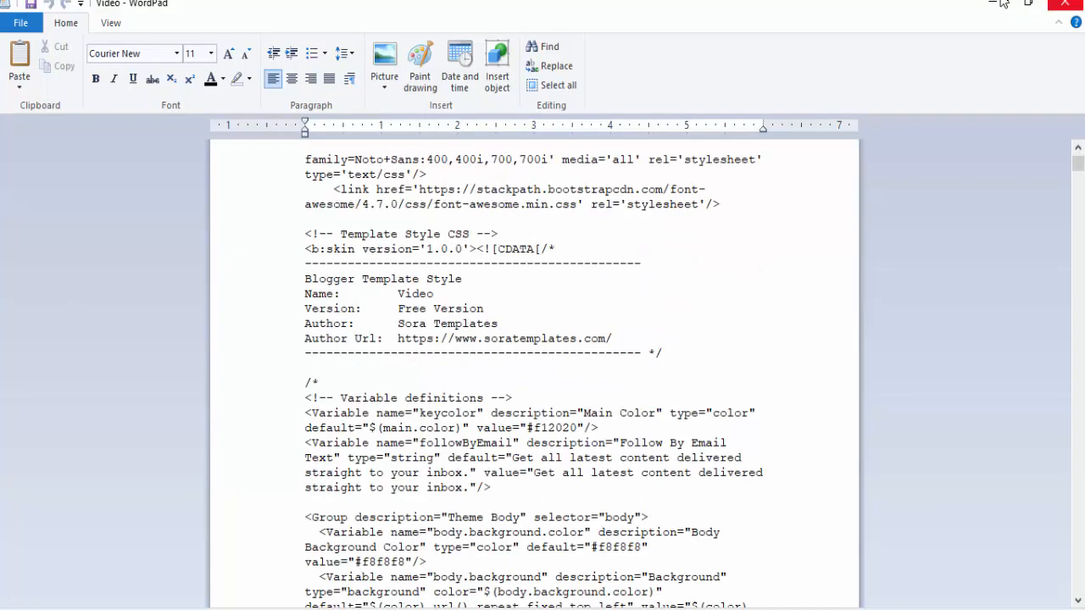
Close the Video document in WordPad and rename the Desktop's Video file to ww
{"action": "left_click", "coordinate": [1065, 4]}
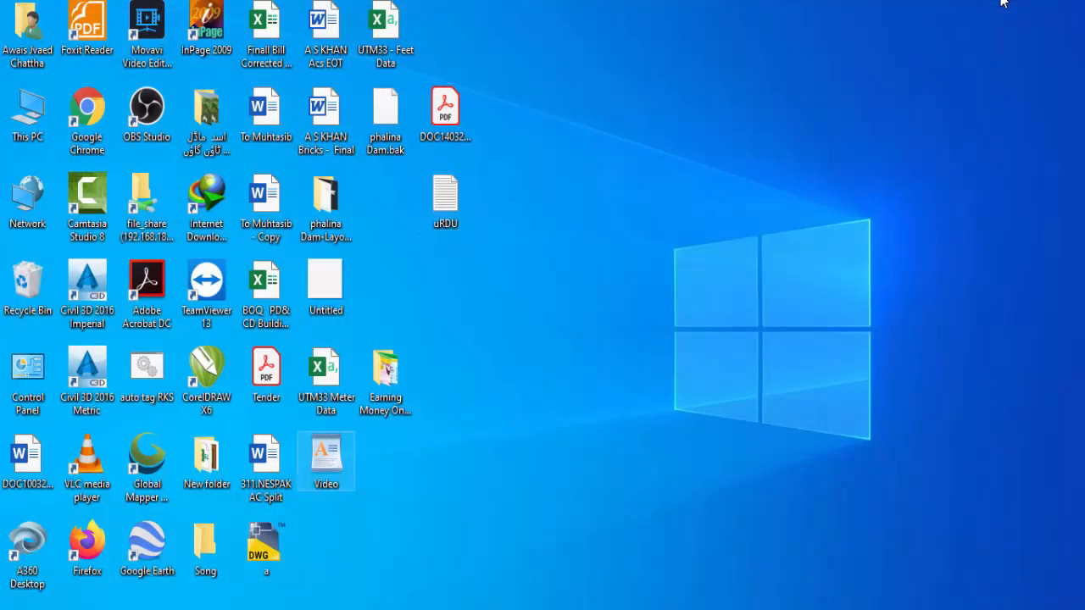
{"action": "right_click", "coordinate": [322, 455]}
{"action": "left_click", "coordinate": [365, 409]}
{"action": "type", "text": "ww"}
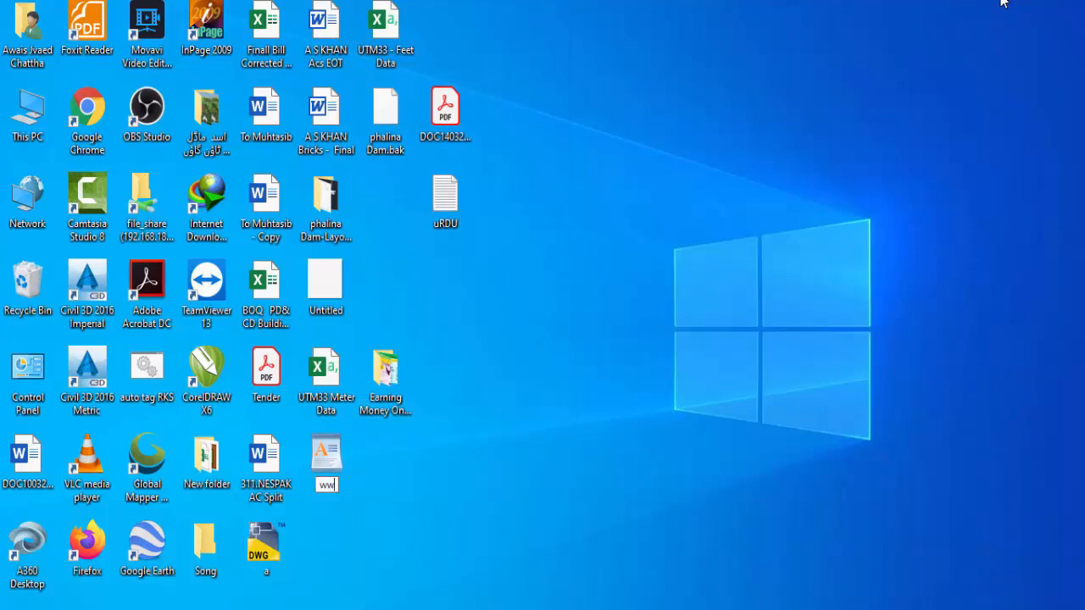
{"action": "key", "text": "Return"}
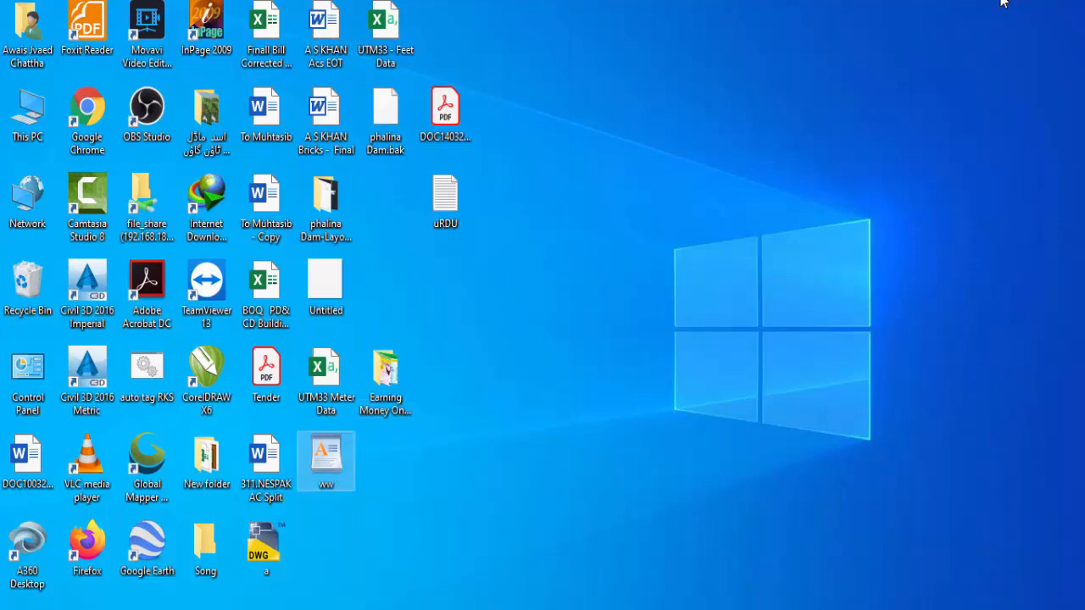
Restore the Video XML file modified 3/15/2020 from the Recycle Bin and close the Recycle Bin
{"action": "left_click", "coordinate": [370, 609]}
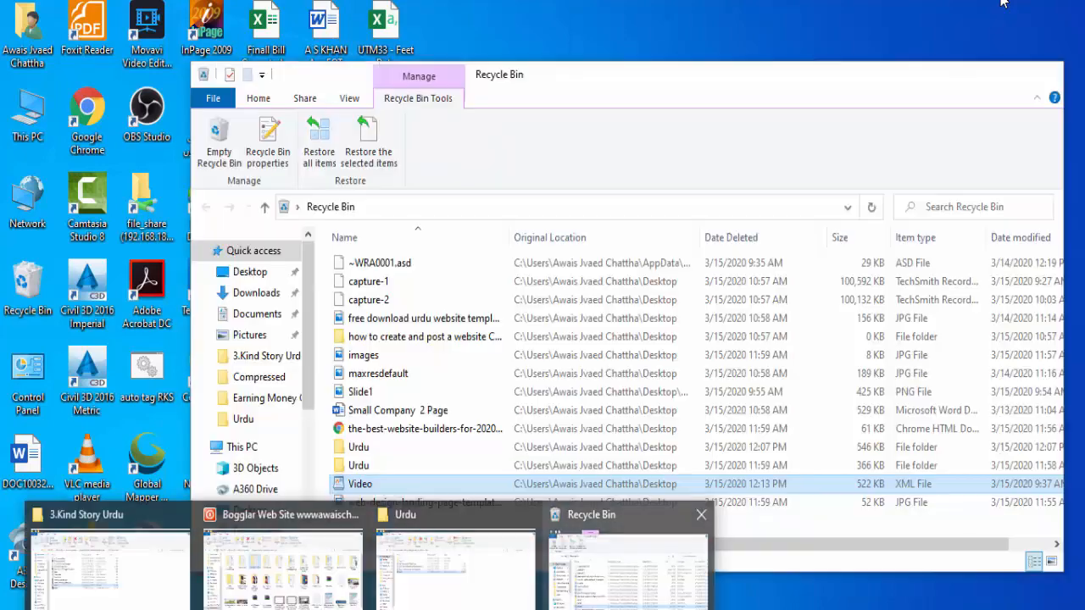
{"action": "left_click", "coordinate": [628, 566]}
{"action": "right_click", "coordinate": [365, 485]}
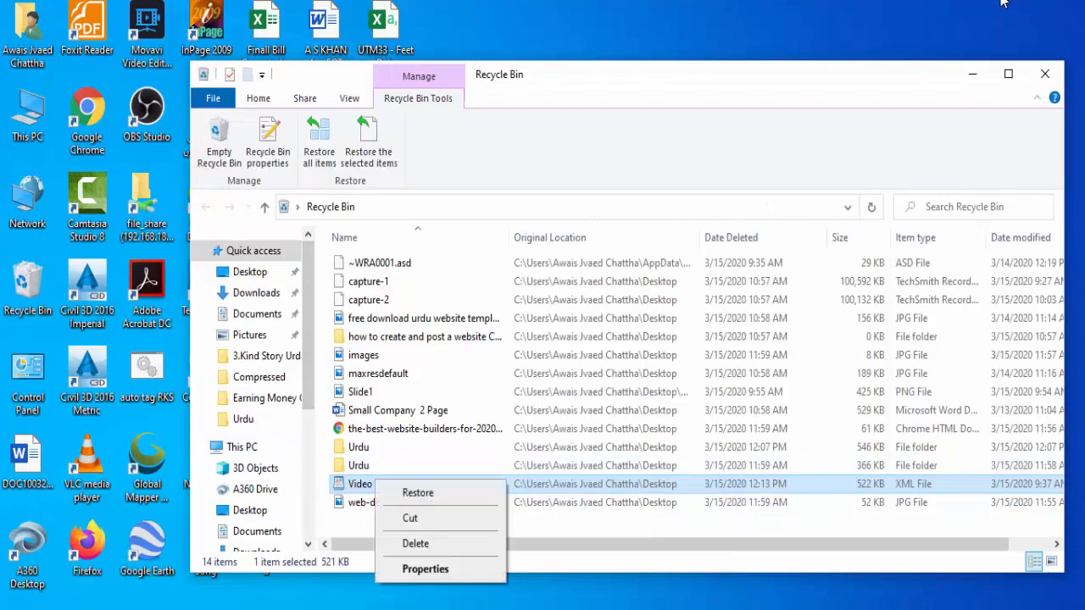
{"action": "left_click", "coordinate": [416, 493]}
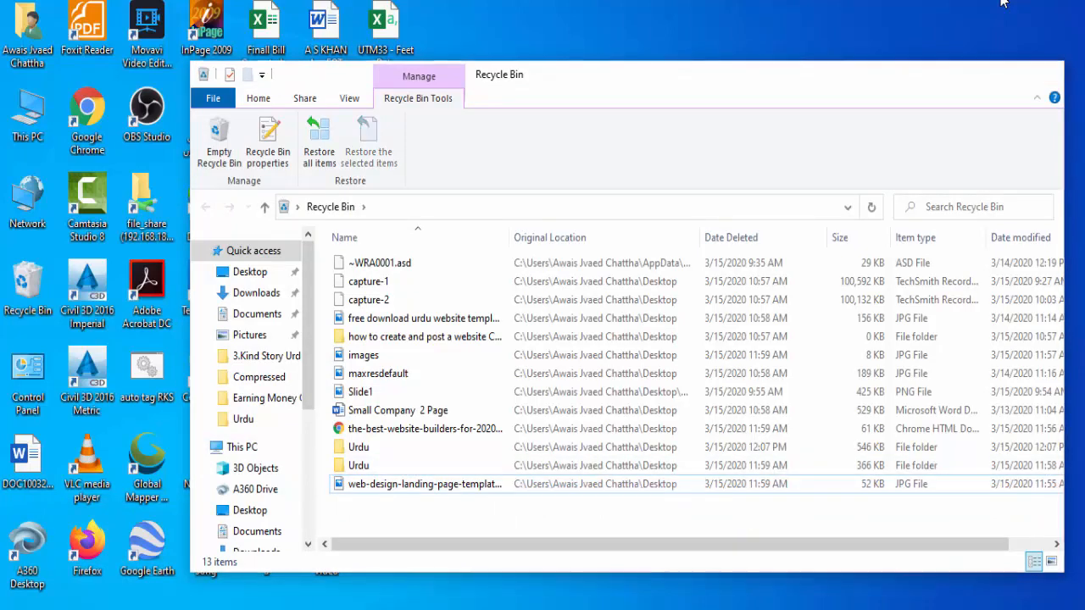
{"action": "left_click", "coordinate": [1045, 73]}
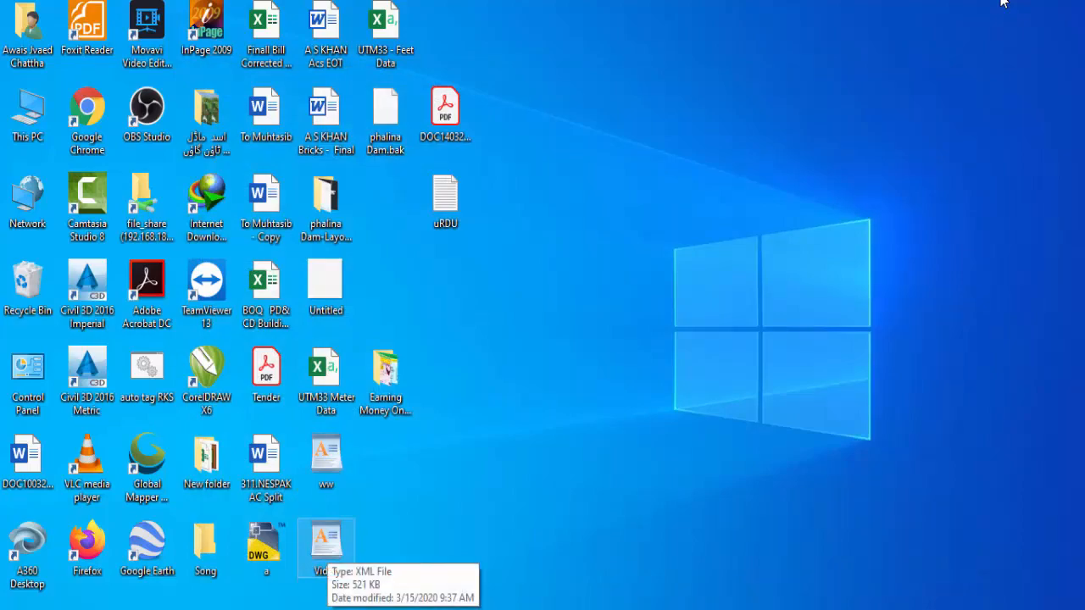
Copy the entire theme code of the restored Desktop file Video in WordPad and switch back to Blogger in Firefox
{"action": "double_click", "coordinate": [326, 543]}
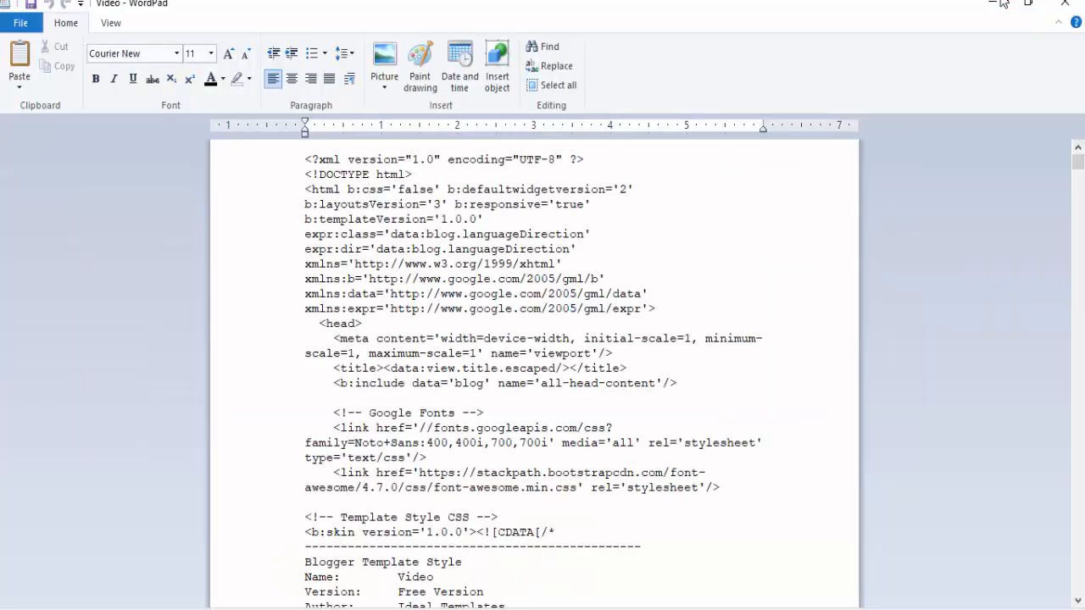
{"action": "key", "text": "ctrl+a"}
{"action": "scroll", "coordinate": [534, 381], "scroll_direction": "up", "scroll_amount": 10}
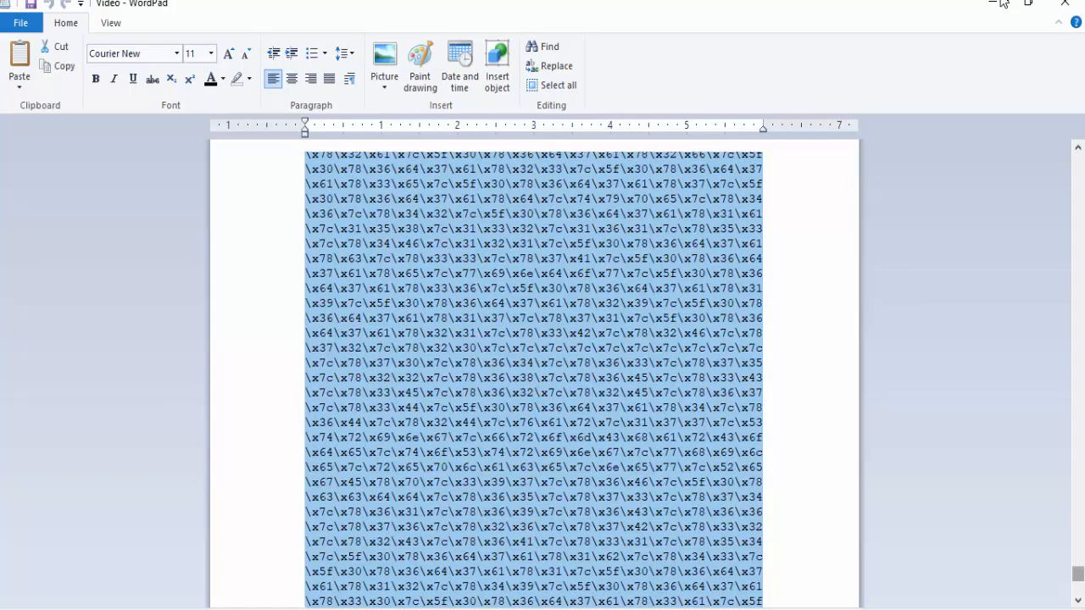
{"action": "scroll", "coordinate": [1002, 3], "scroll_direction": "up", "scroll_amount": 20}
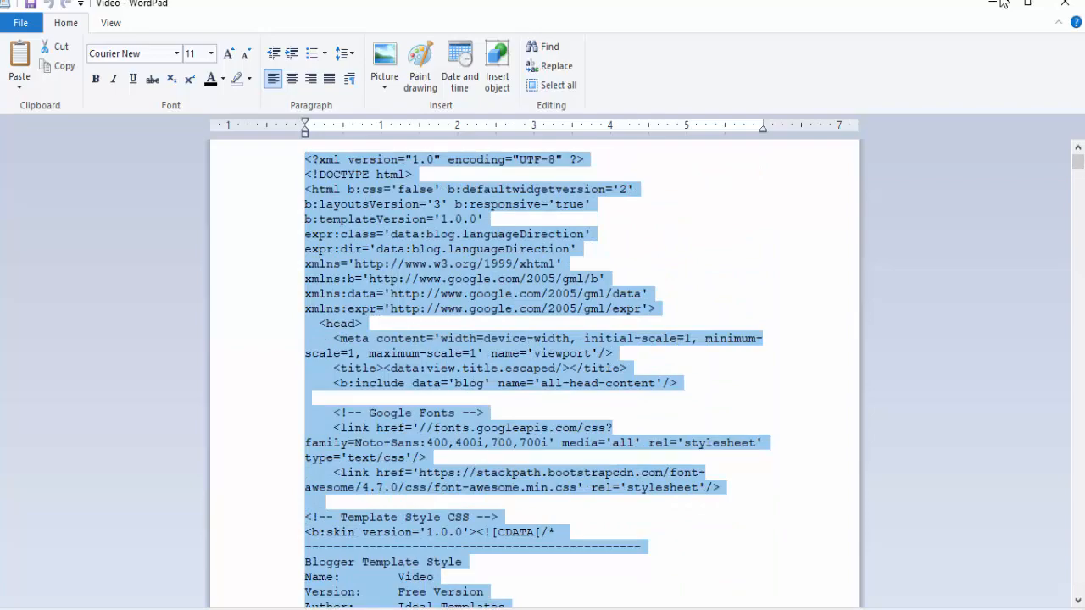
{"action": "left_click", "coordinate": [1002, 2]}
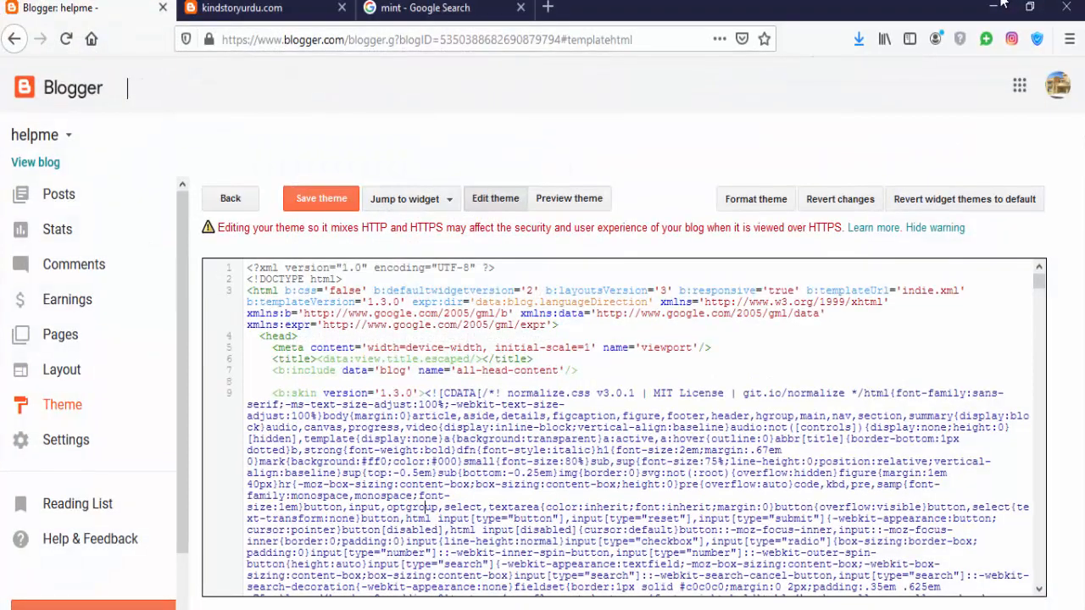
Replace all code in the helpme theme's HTML editor with the copied Video theme code and save the theme
{"action": "key", "text": "ctrl+a"}
{"action": "key", "text": "BackSpace"}
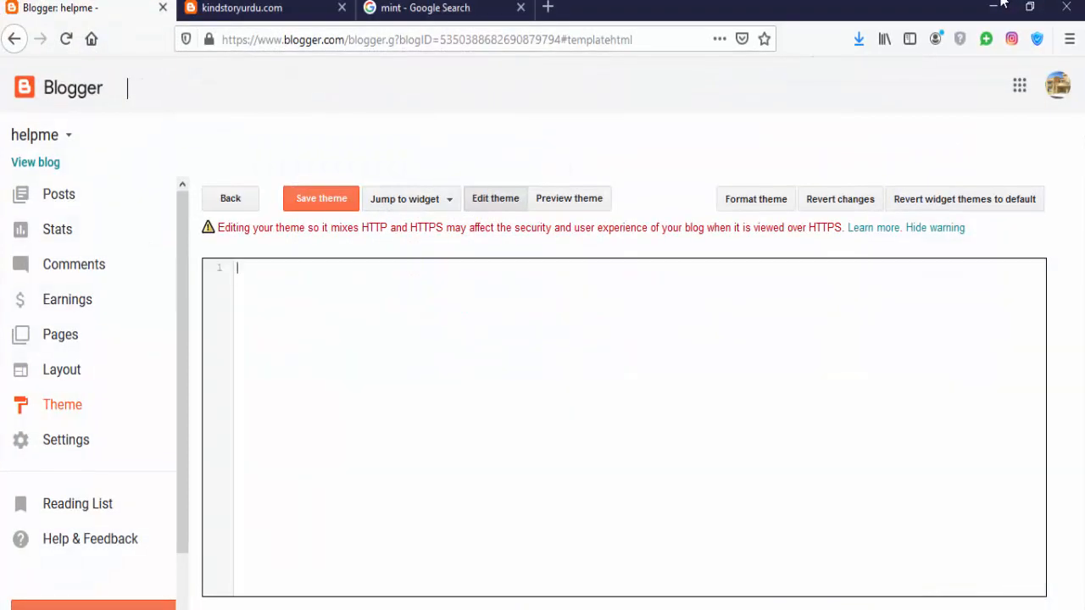
{"action": "key", "text": "ctrl+v"}
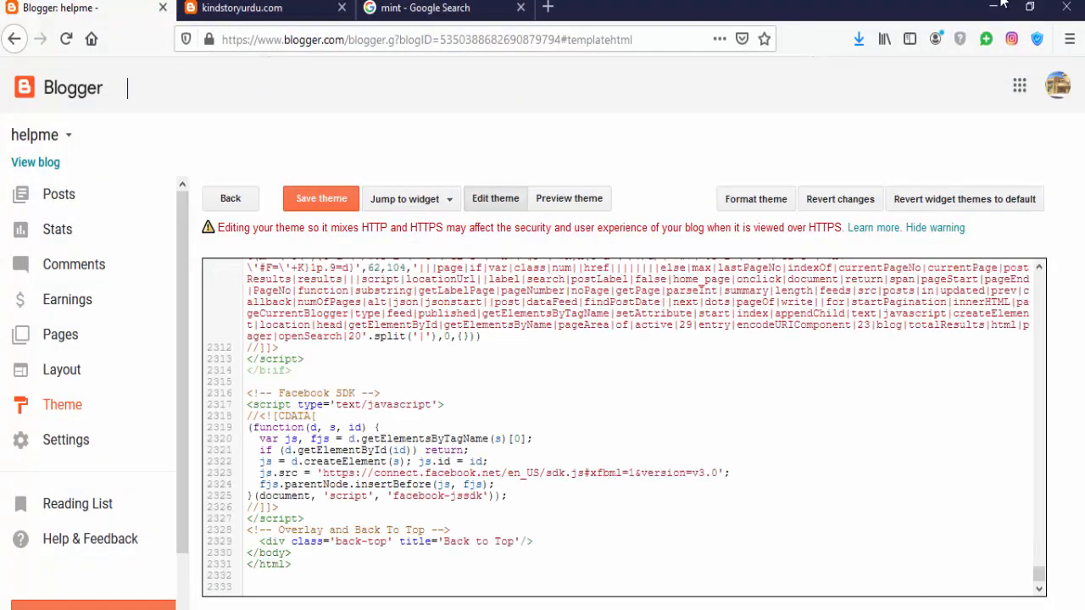
{"action": "key", "text": "ctrl+s"}
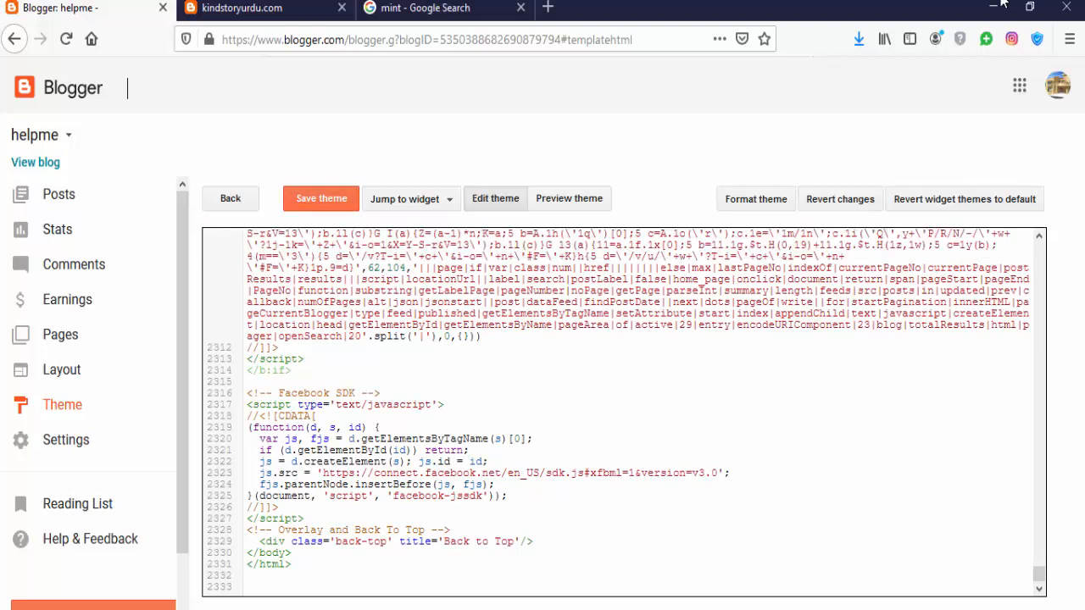
{"action": "key", "text": "ctrl+s"}
Open the helpme blog in a new tab and examine the new theme's header, recent posts, sidebar and footer
{"action": "key", "text": "ctrl+t"}
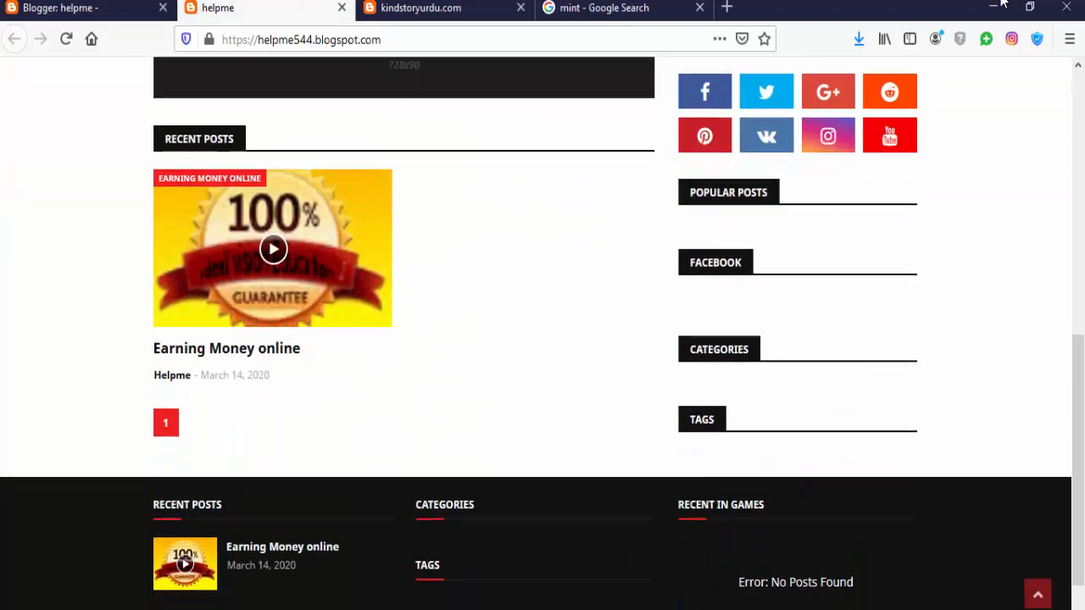
{"action": "key", "text": "Home"}
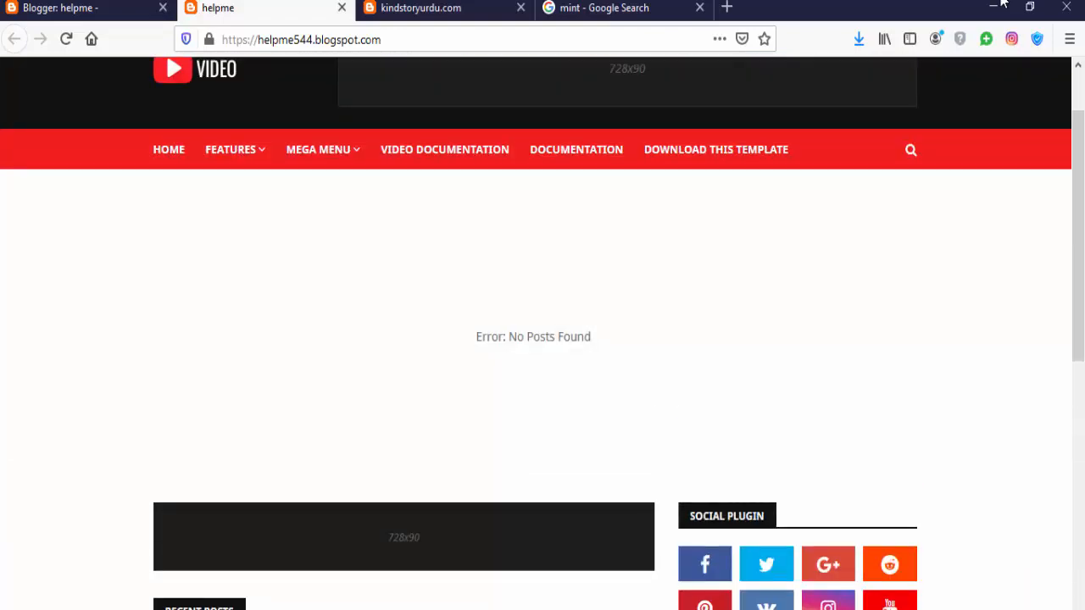
{"action": "key", "text": "Down"}
{"action": "key", "text": "Down"}
{"action": "key", "text": "Down"}
{"action": "key", "text": "Down"}
{"action": "key", "text": "Down"}
{"action": "key", "text": "Down"}
{"action": "key", "text": "Down"}
{"action": "key", "text": "Down"}
{"action": "key", "text": "Down"}
{"action": "key", "text": "Down"}
{"action": "key", "text": "Down"}
{"action": "key", "text": "Down"}
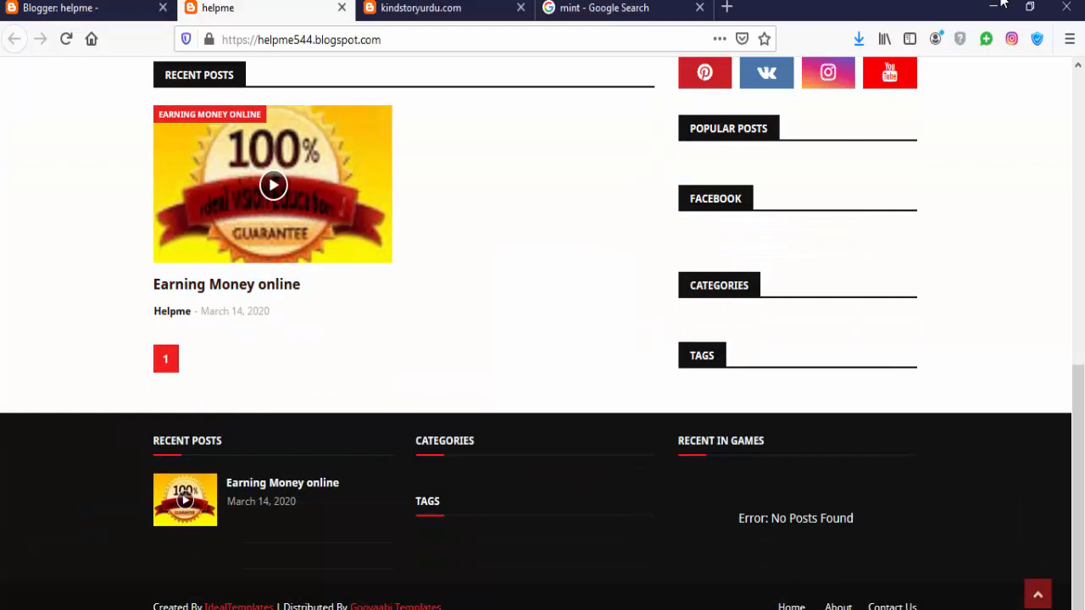
{"action": "key", "text": "Home"}
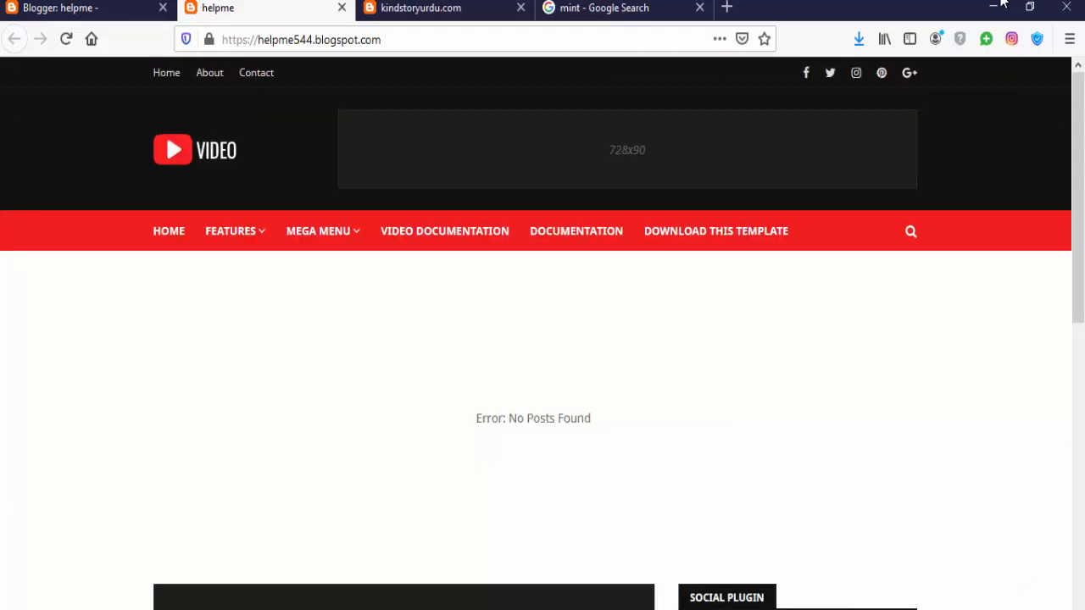
Compare the kindstoryurdu.com blog's layout, from header to footer, with that of the helpme blog
{"action": "key", "text": "ctrl+Tab"}
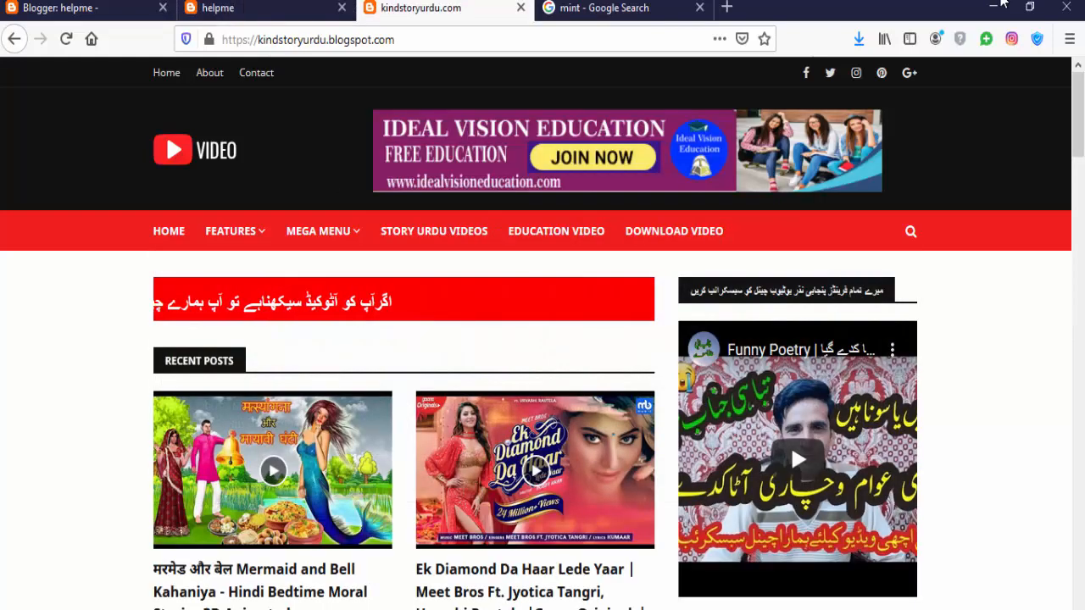
{"action": "key", "text": "Page_Down"}
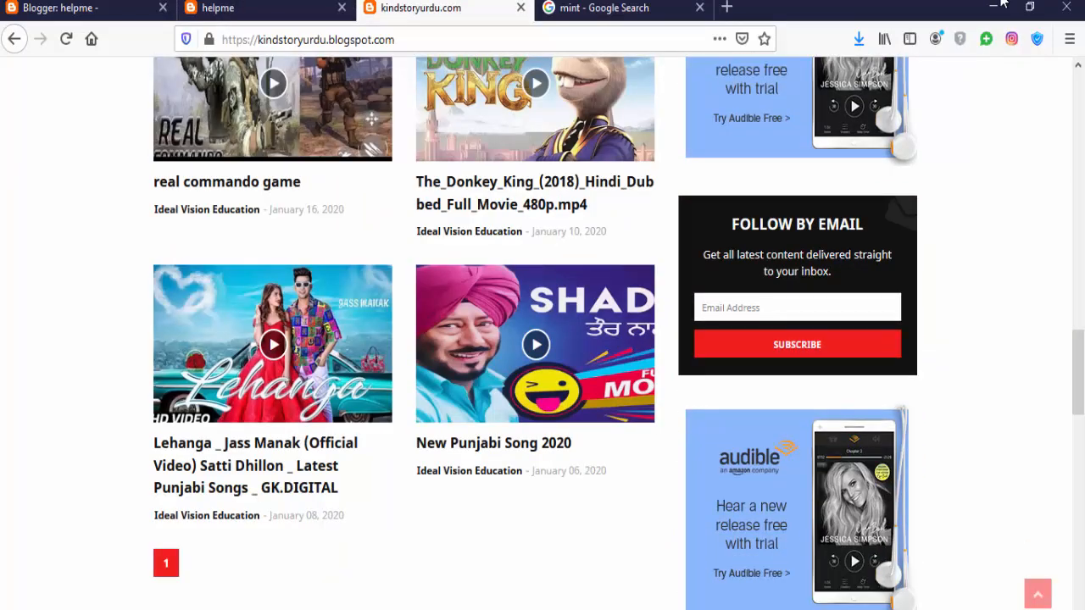
{"action": "key", "text": "End"}
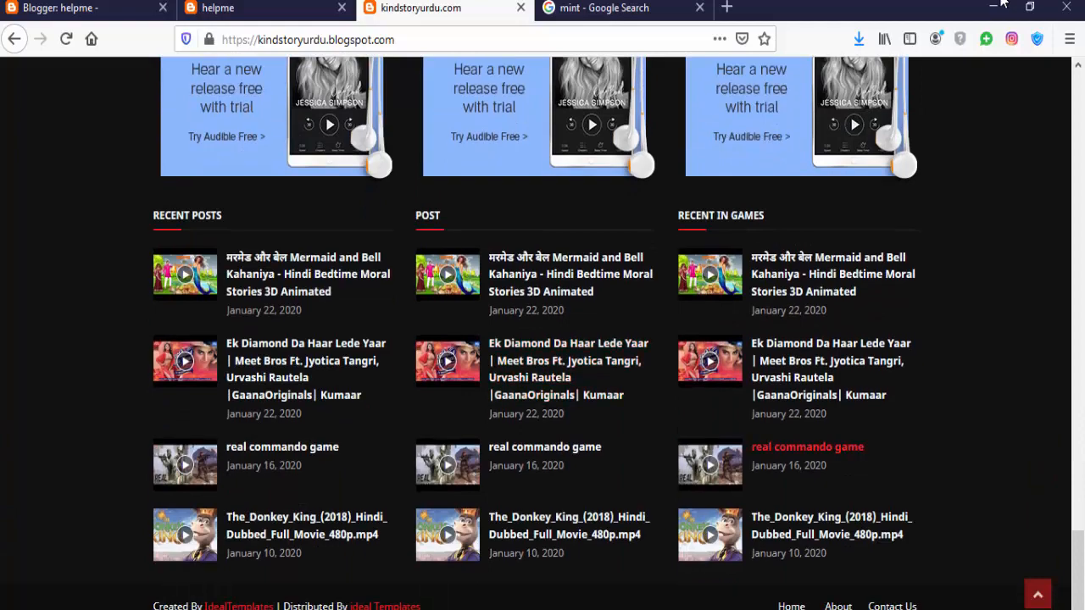
{"action": "key", "text": "Home"}
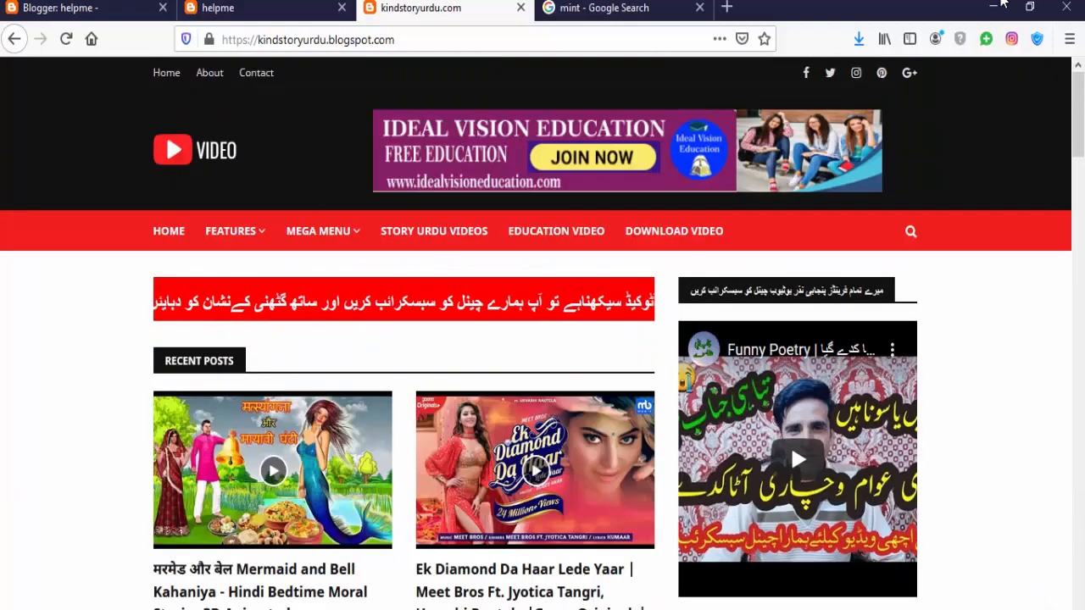
{"action": "key", "text": "ctrl+shift+Tab"}
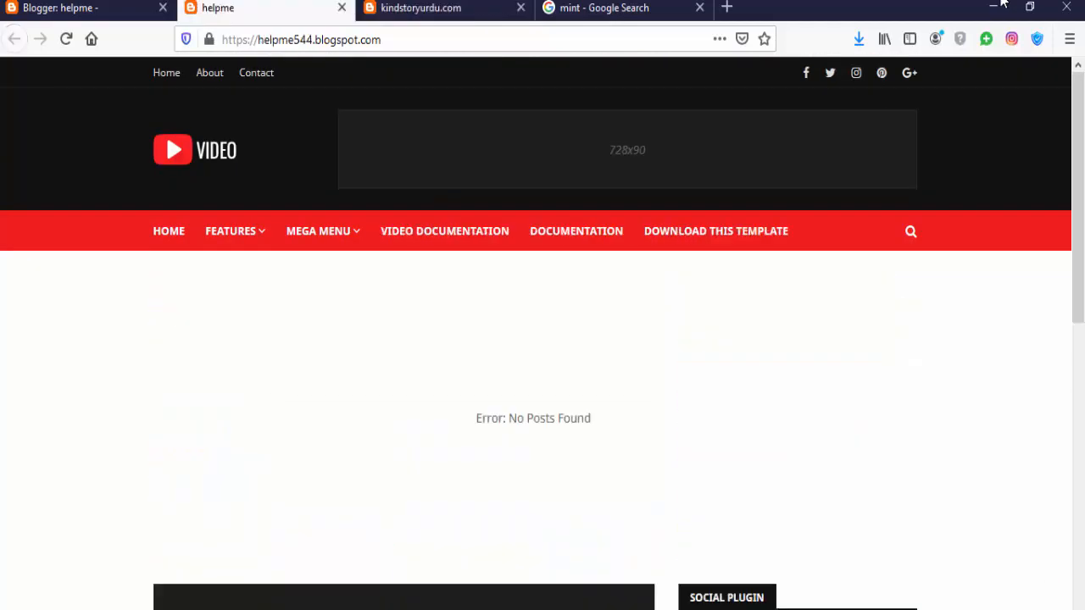
{"action": "key", "text": "End"}
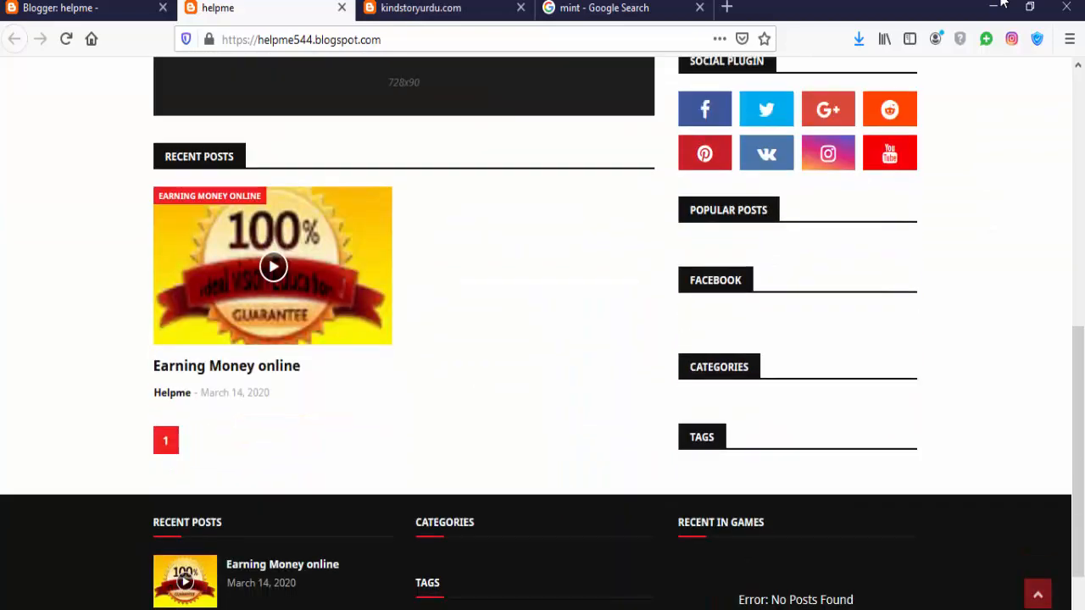
{"action": "key", "text": "Home"}
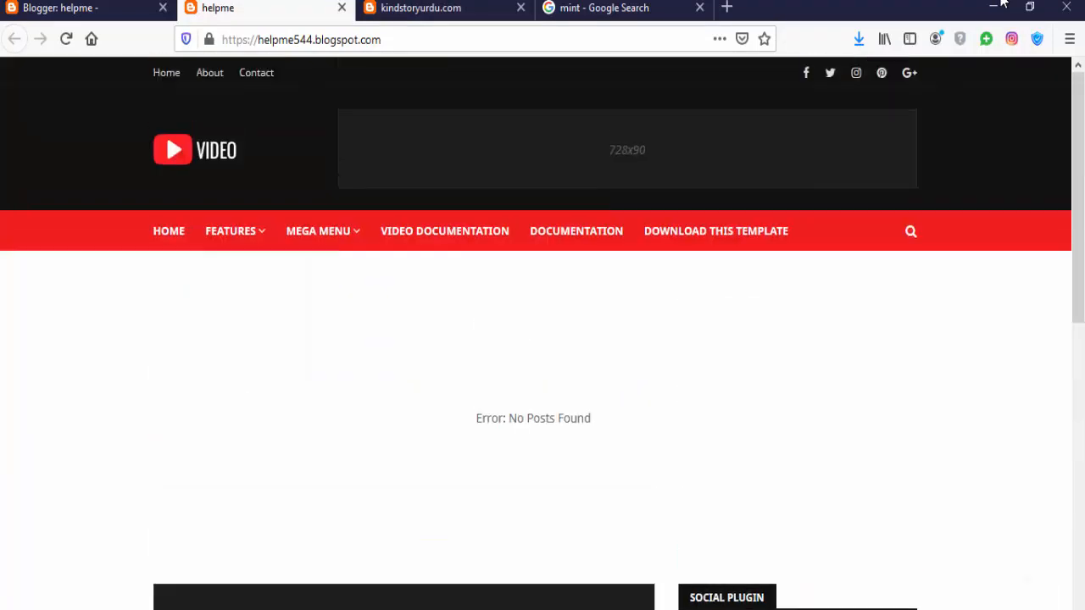
Examine the kindstoryurdu.com blog's posts, sidebar widgets and footer sections once more
{"action": "key", "text": "ctrl+Tab"}
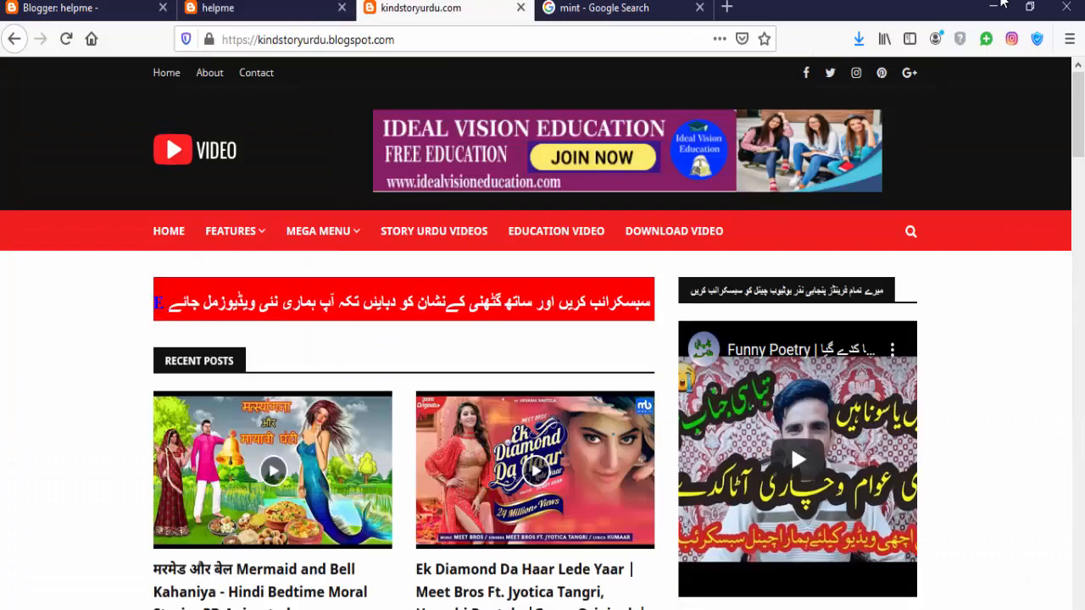
{"action": "key", "text": "Down"}
{"action": "key", "text": "Page_Down"}
{"action": "key", "text": "Page_Down"}
{"action": "key", "text": "Page_Down"}
{"action": "key", "text": "Page_Down"}
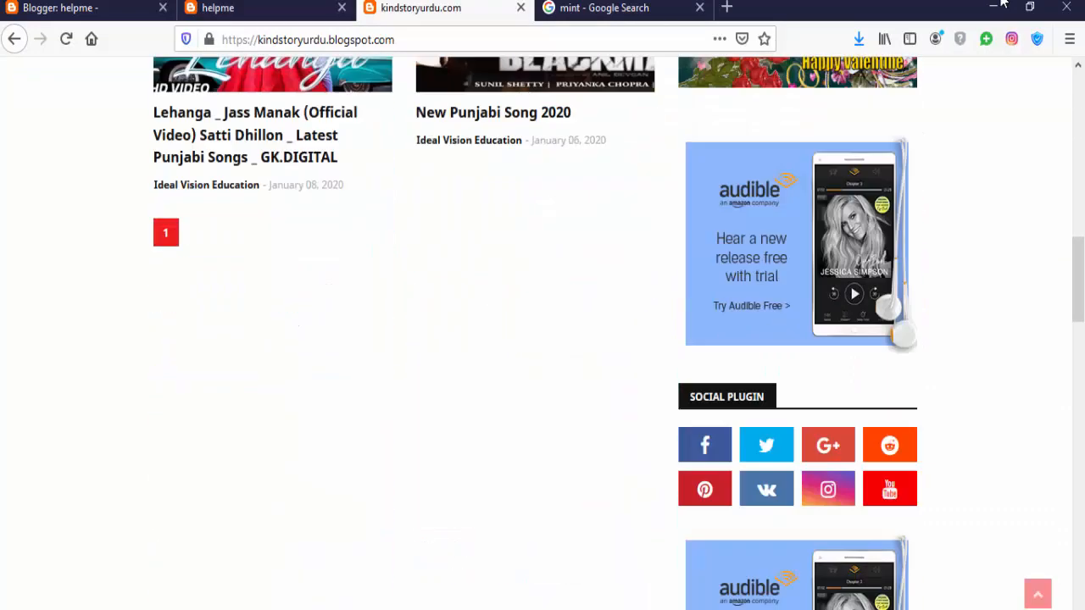
{"action": "key", "text": "Page_Down"}
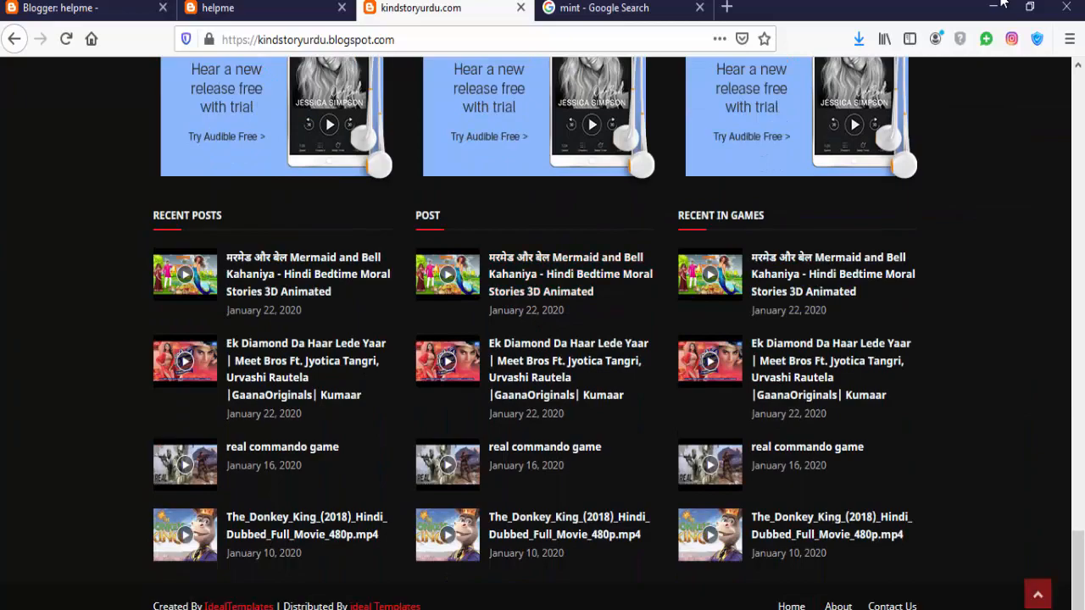
{"action": "key", "text": "Page_Up"}
{"action": "key", "text": "Page_Up"}
{"action": "key", "text": "Page_Up"}
{"action": "key", "text": "Page_Up"}
{"action": "key", "text": "Page_Up"}
{"action": "key", "text": "Page_Up"}
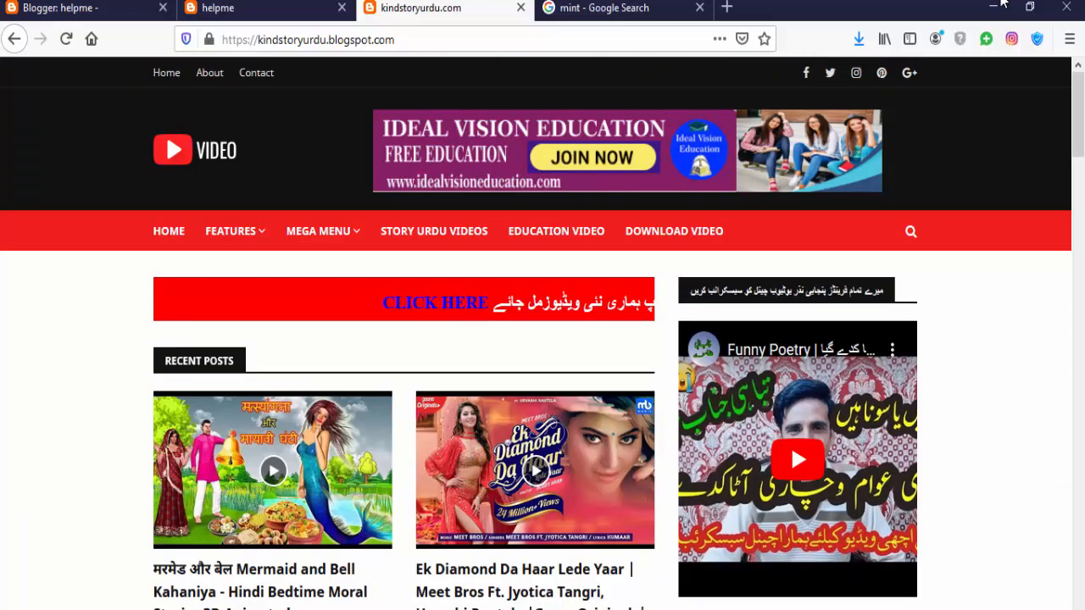
Return to the helpme blog and review its page from the header down to the footer
{"action": "key", "text": "ctrl+Page_Up"}
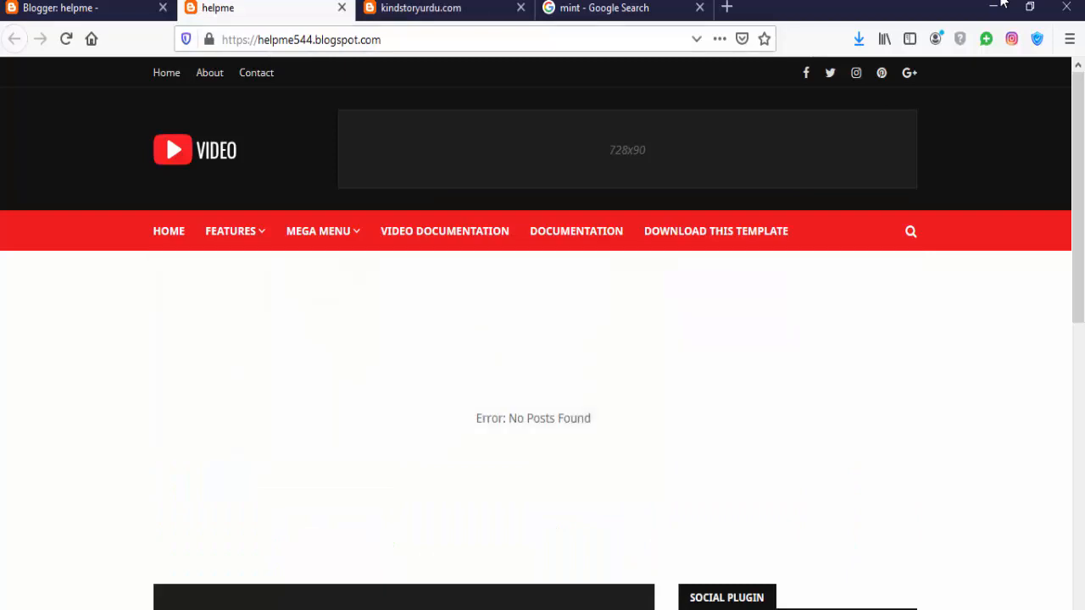
{"action": "key", "text": "Down"}
{"action": "key", "text": "Down"}
{"action": "key", "text": "Down"}
{"action": "key", "text": "Down"}
{"action": "key", "text": "Page_Down"}
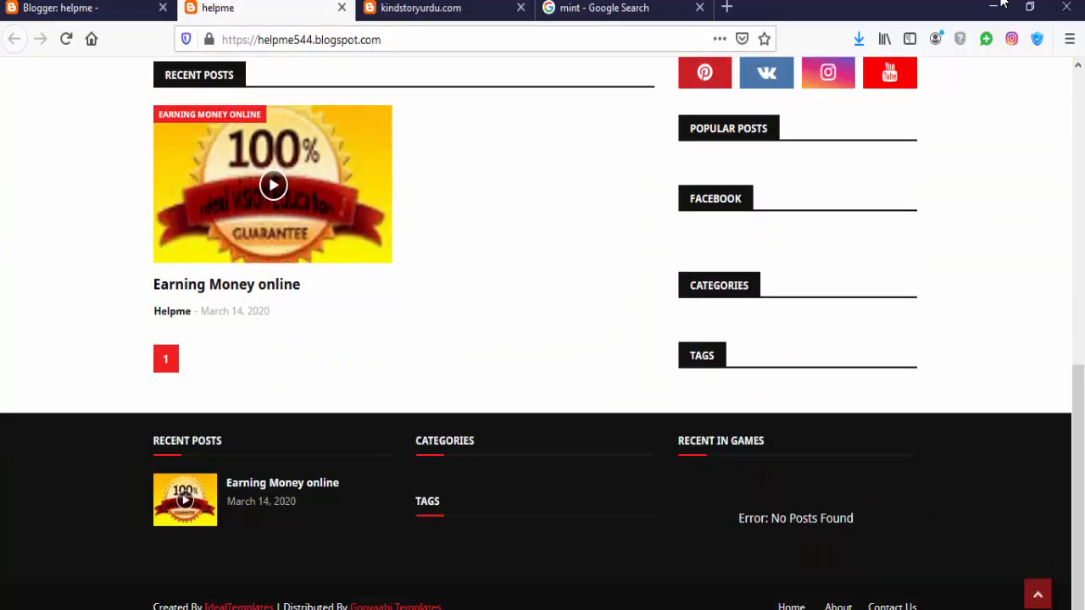
{"action": "key", "text": "Home"}
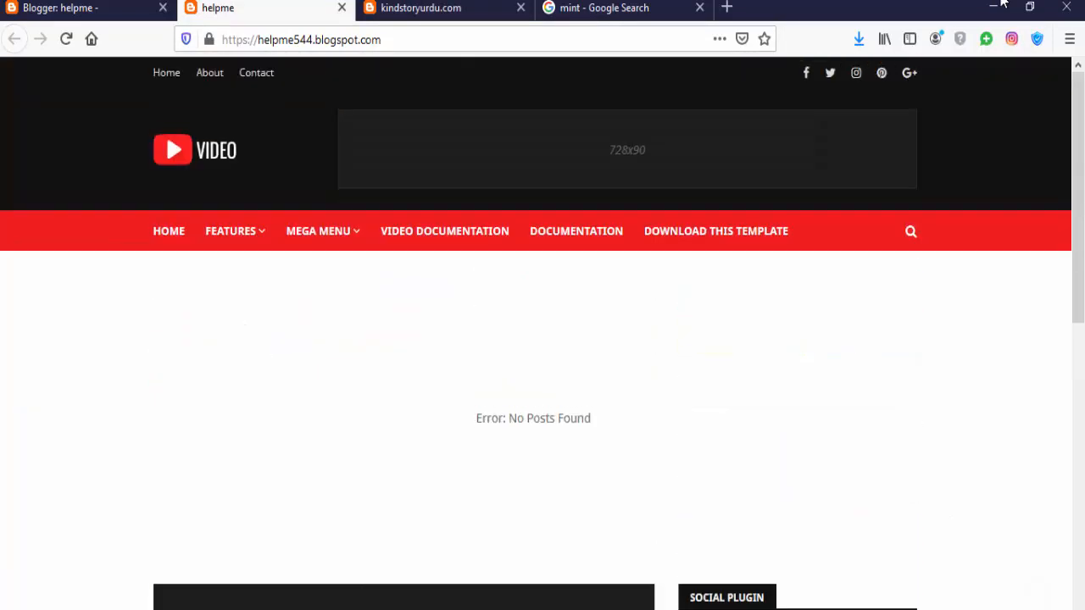
{"action": "mouse_move", "coordinate": [682, 609]}
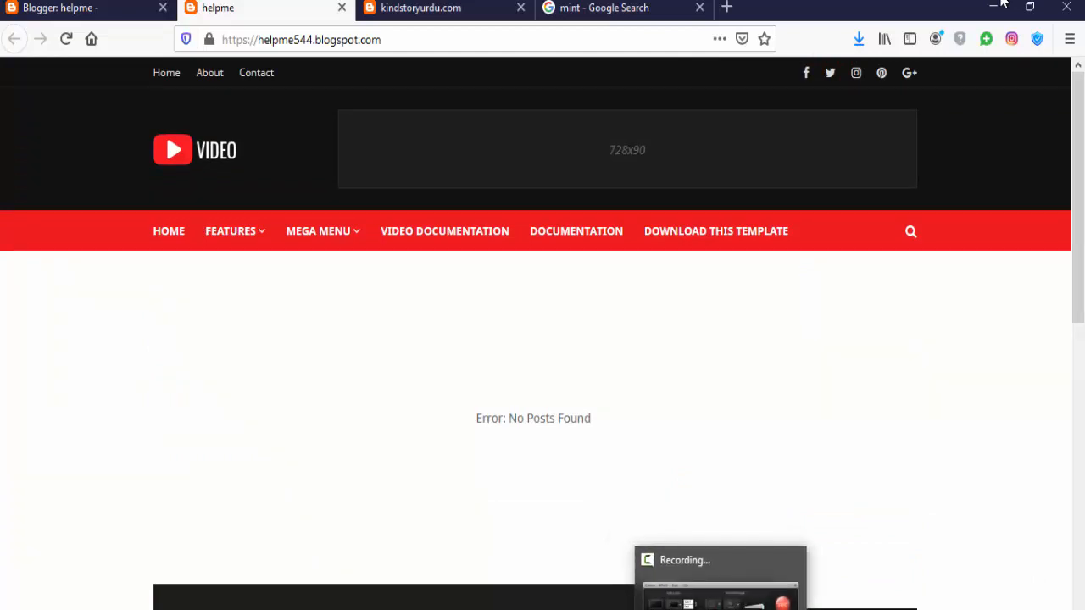
{"action": "left_click", "coordinate": [720, 585]}
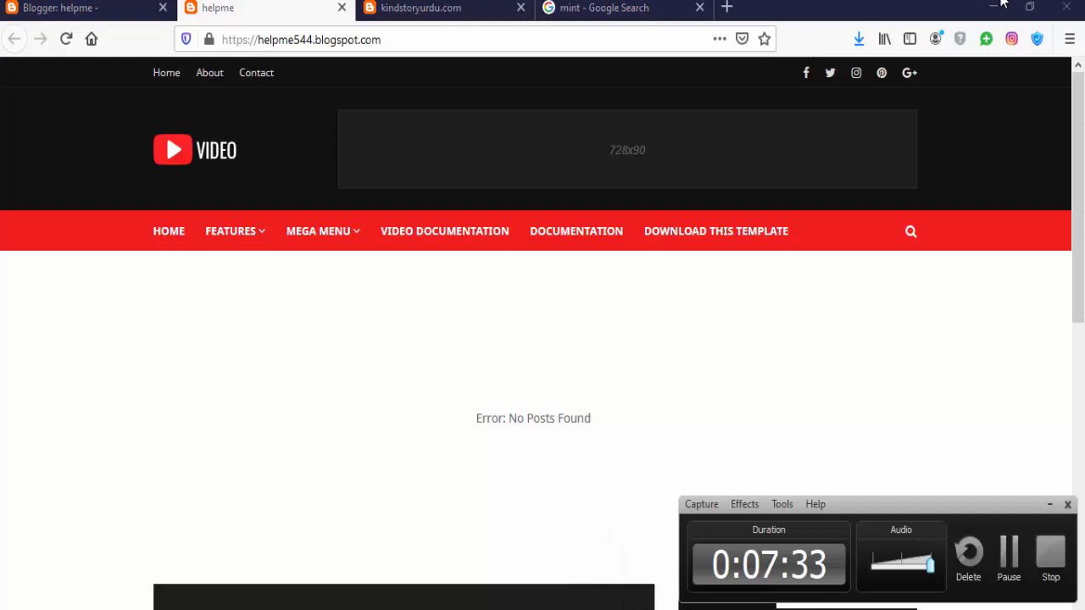